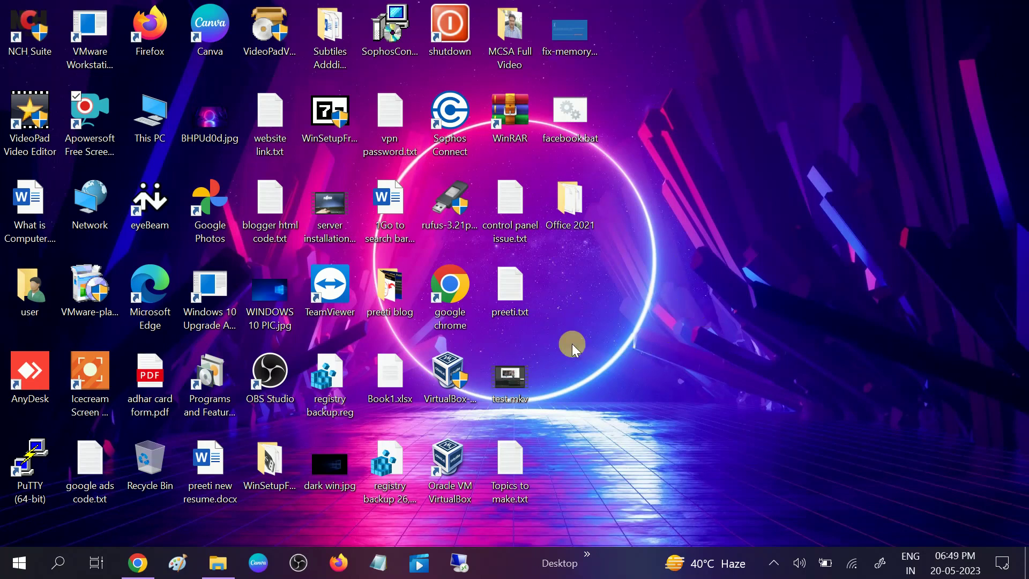
- Search for cmd and run Command Prompt as administrator
left_click(51, 572)
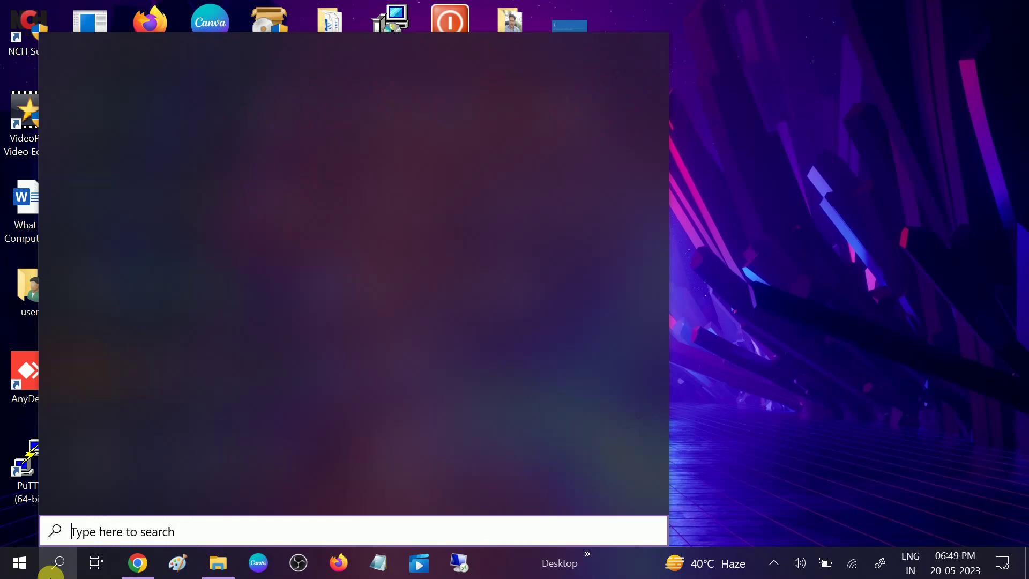
type("cmd")
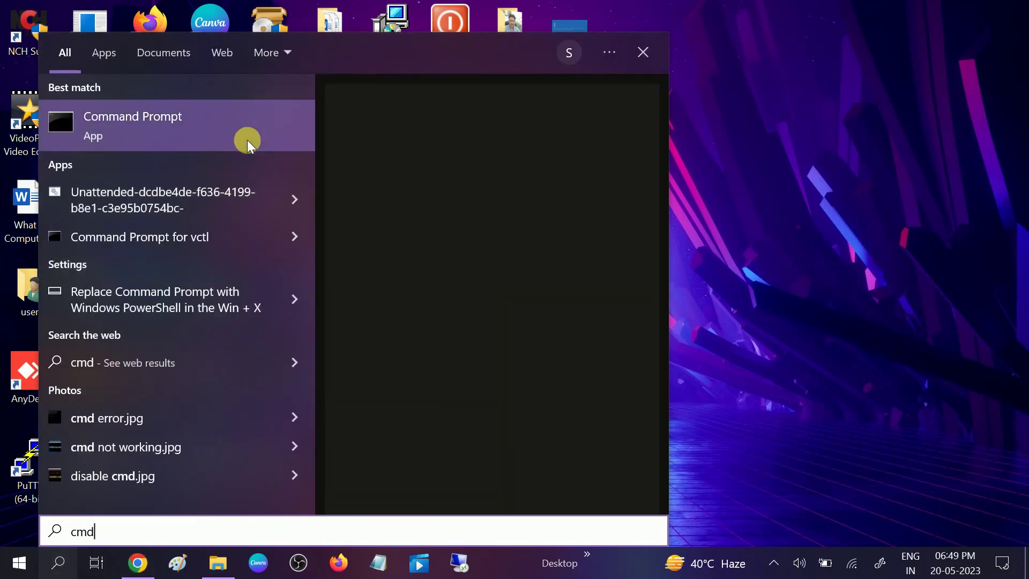
right_click(249, 128)
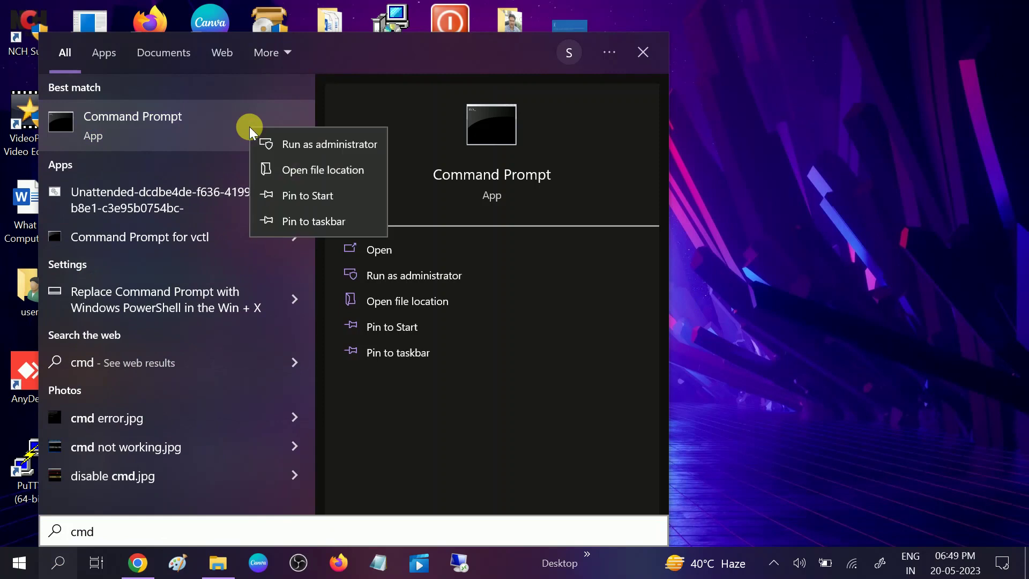
left_click(289, 144)
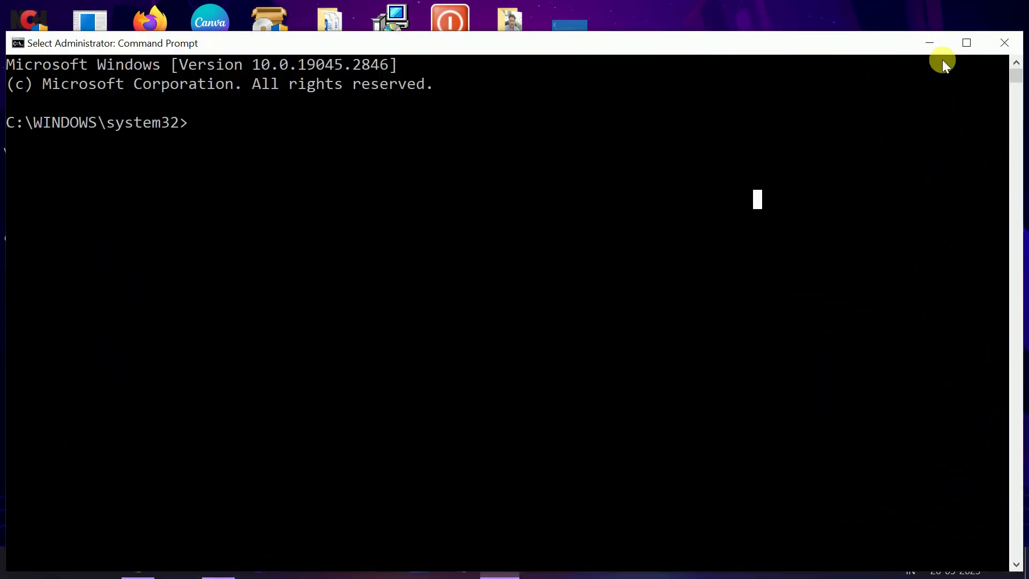
- Maximize Command Prompt, run sfc /scannow, then close the window
left_click(963, 44)
type("sf")
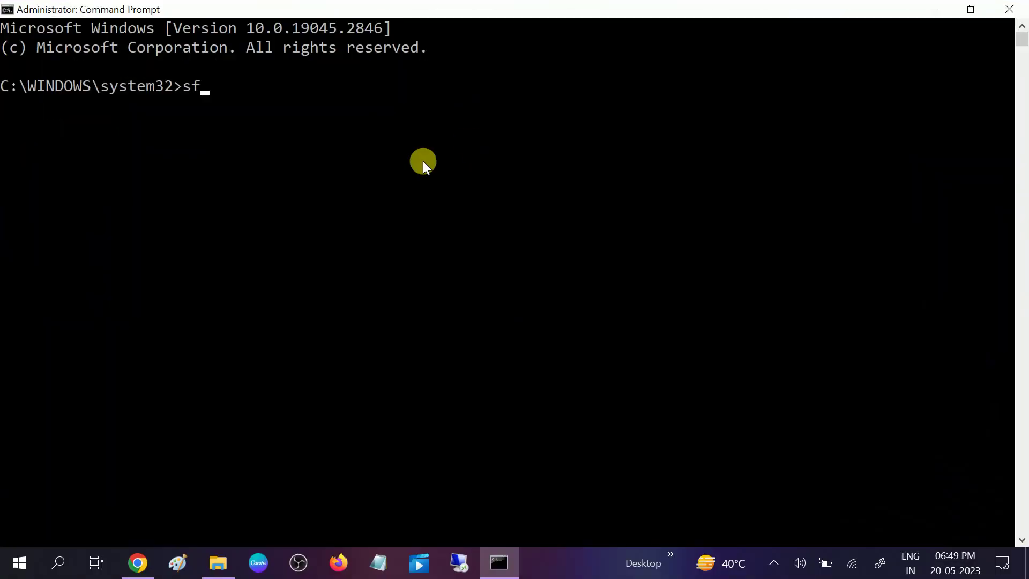
type("c /s")
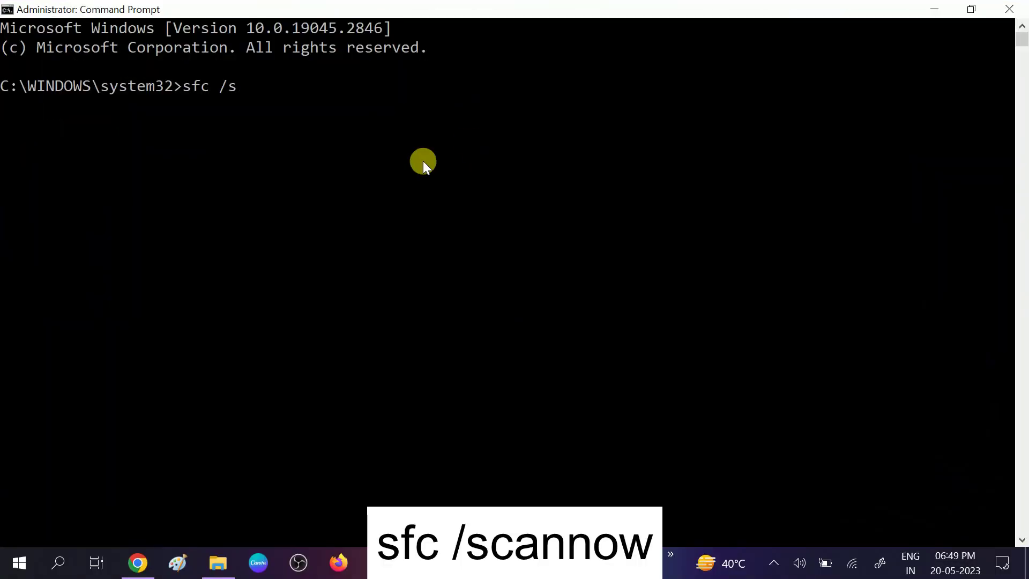
type("cannow")
key("Return")
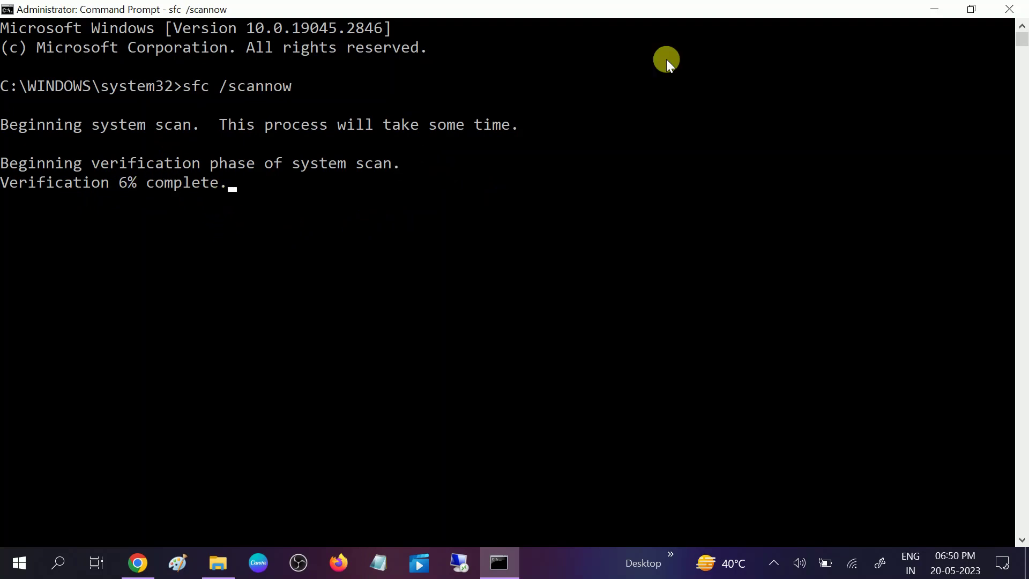
left_click(1009, 9)
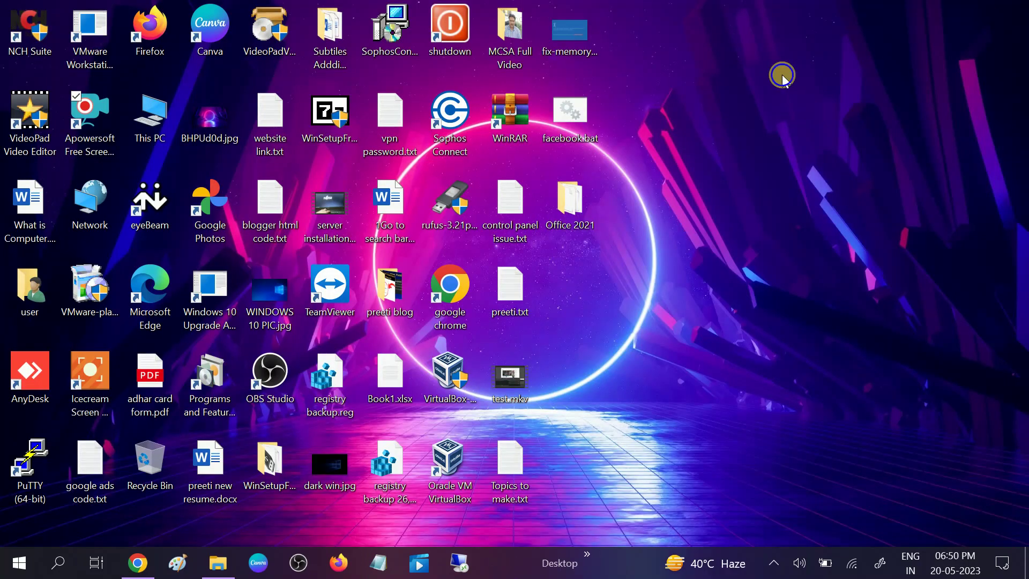
- Refresh the desktop, then open Windows Settings and go to Privacy
right_click(782, 77)
left_click(805, 123)
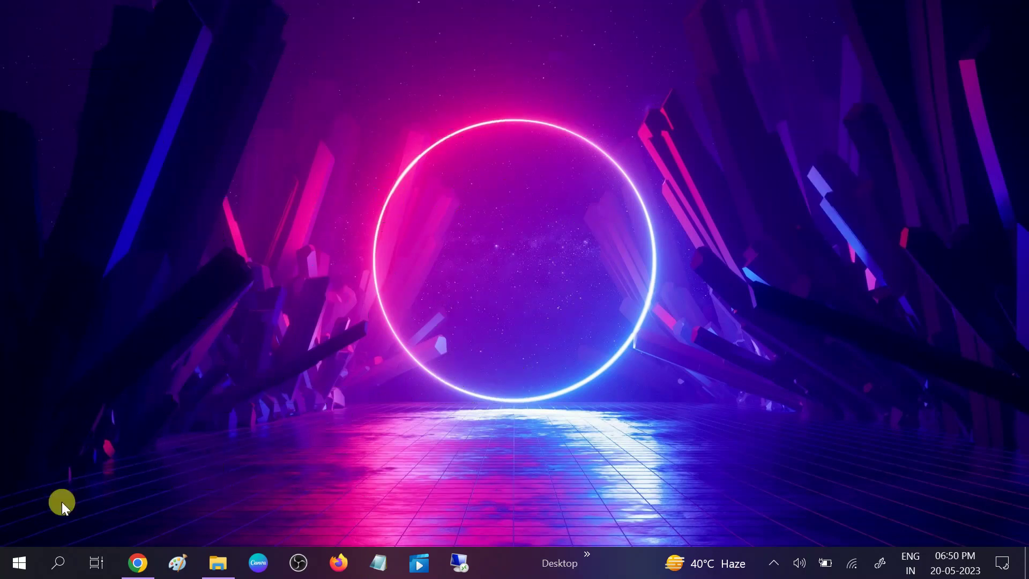
left_click(21, 573)
mouse_move(28, 493)
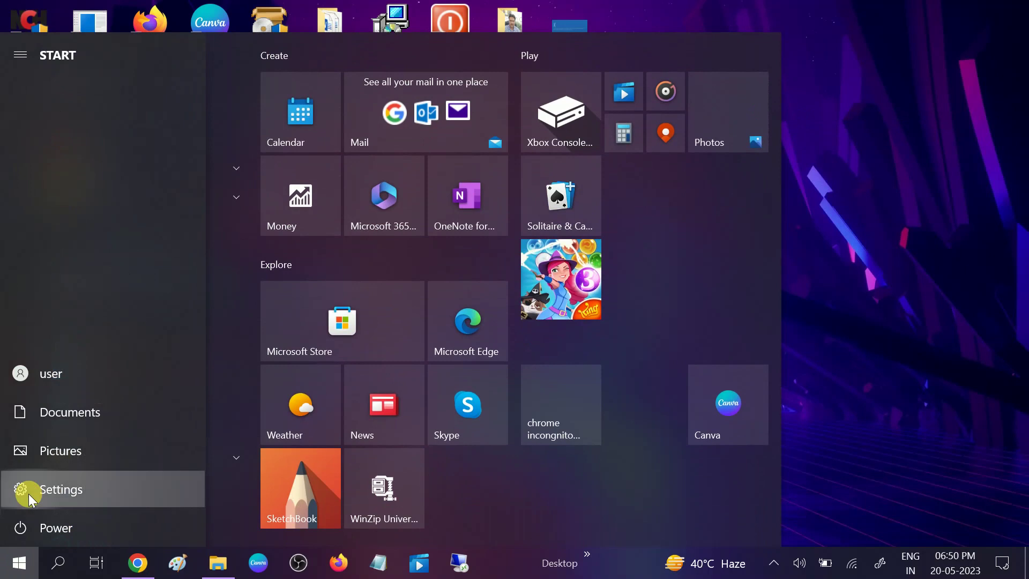
left_click(28, 494)
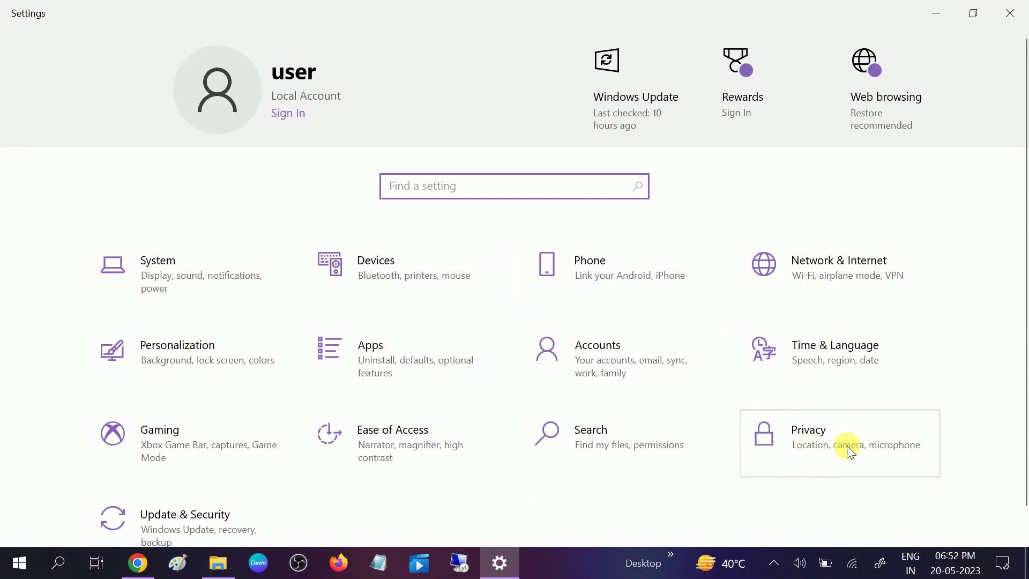
left_click(803, 446)
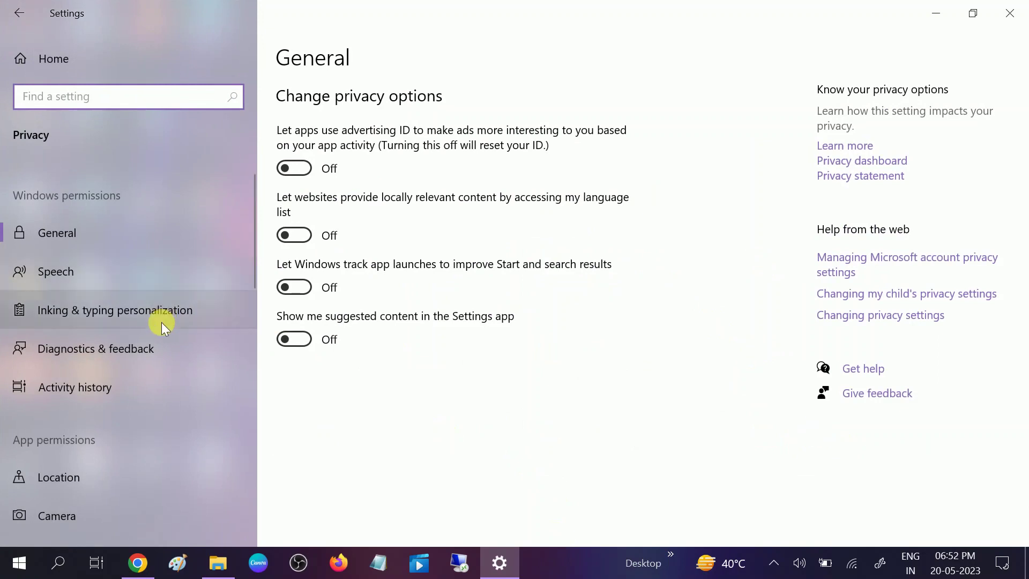
- Scroll the Privacy pane down to App permissions and open Background apps
scroll(162, 322, "down", 5)
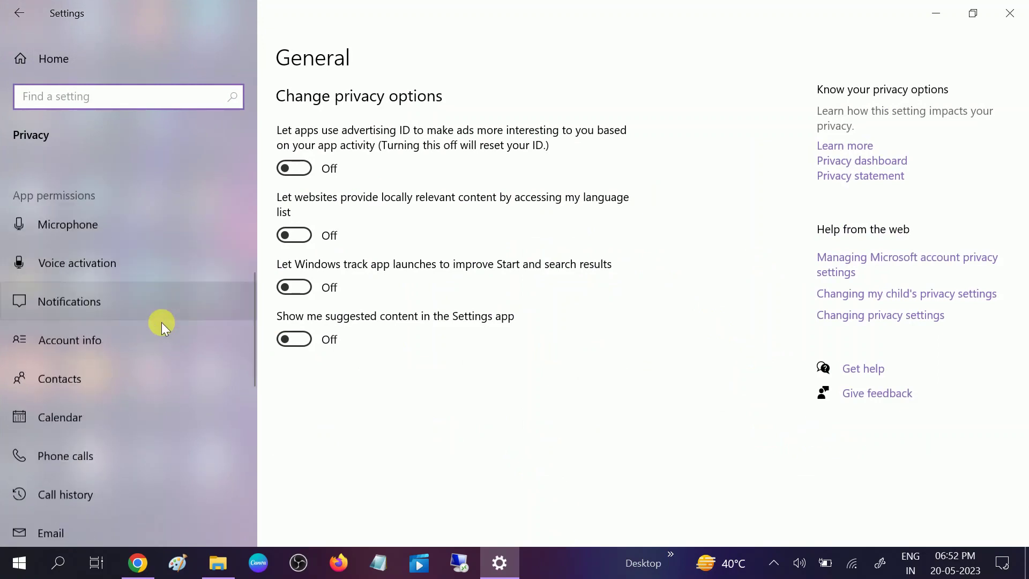
scroll(162, 323, "down", 6)
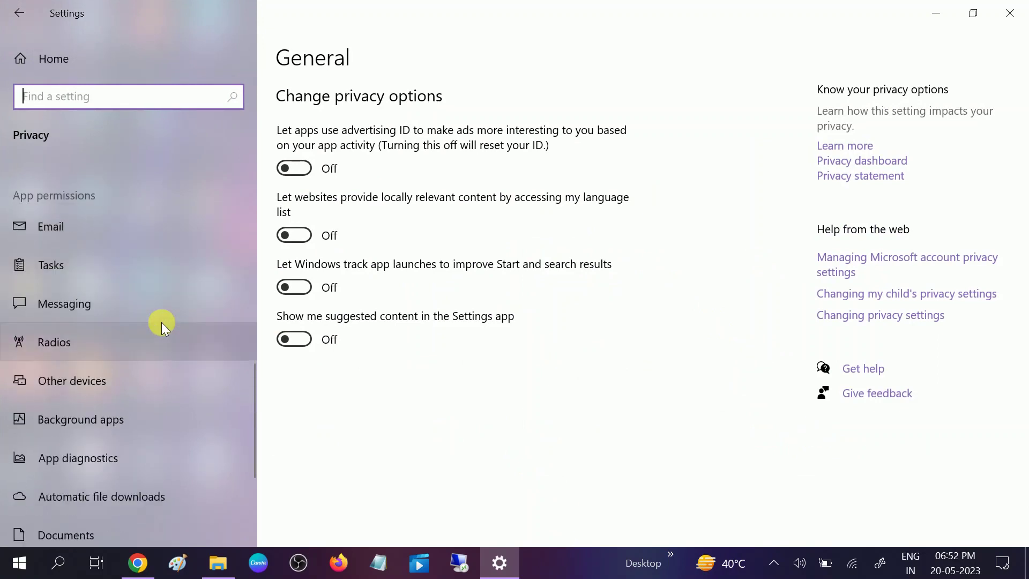
scroll(162, 323, "down", 3)
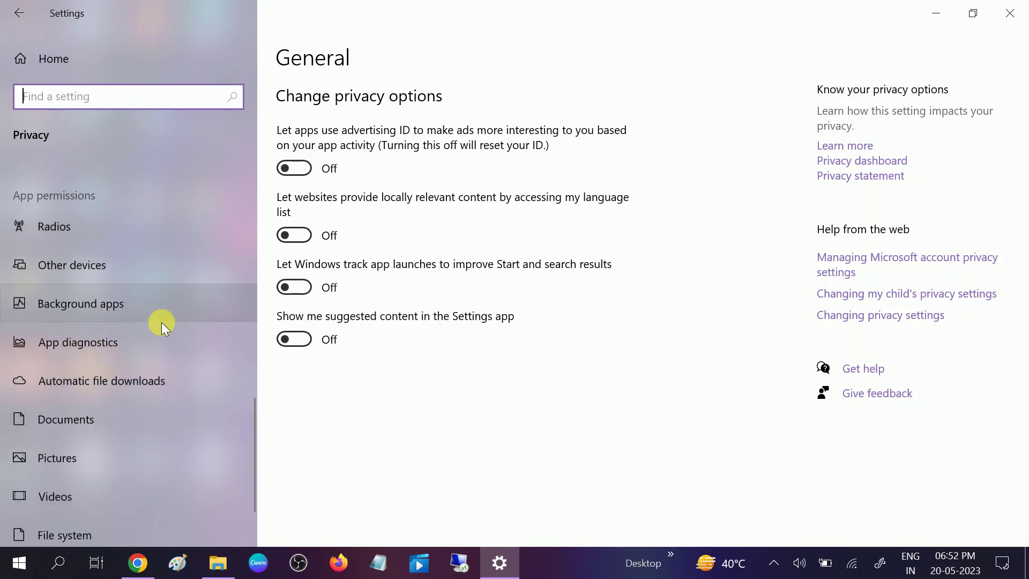
left_click(79, 308)
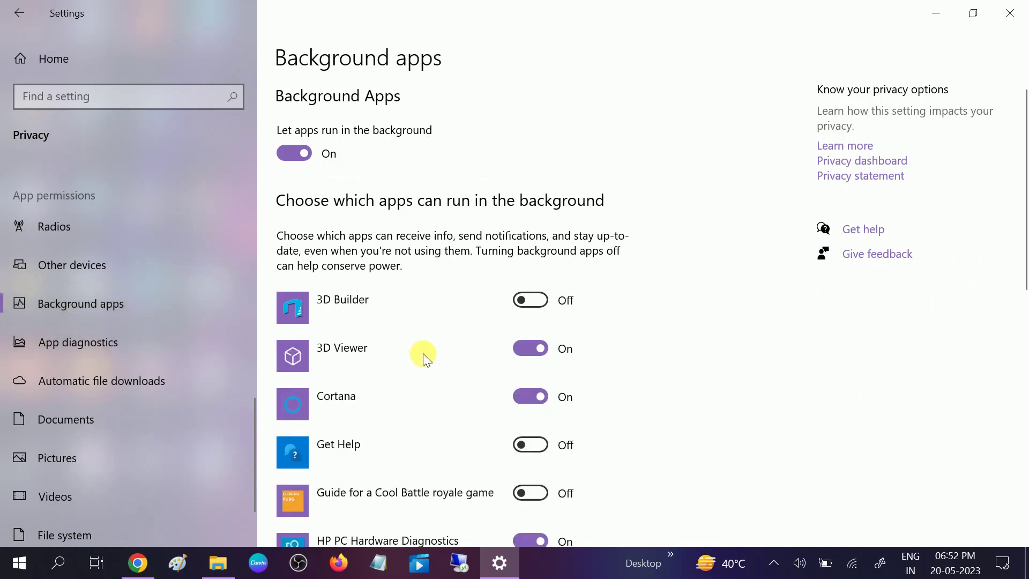
- Turn off background running for 3D Viewer, Bubble Witch 3 Saga and Camera
scroll(423, 353, "down", 3)
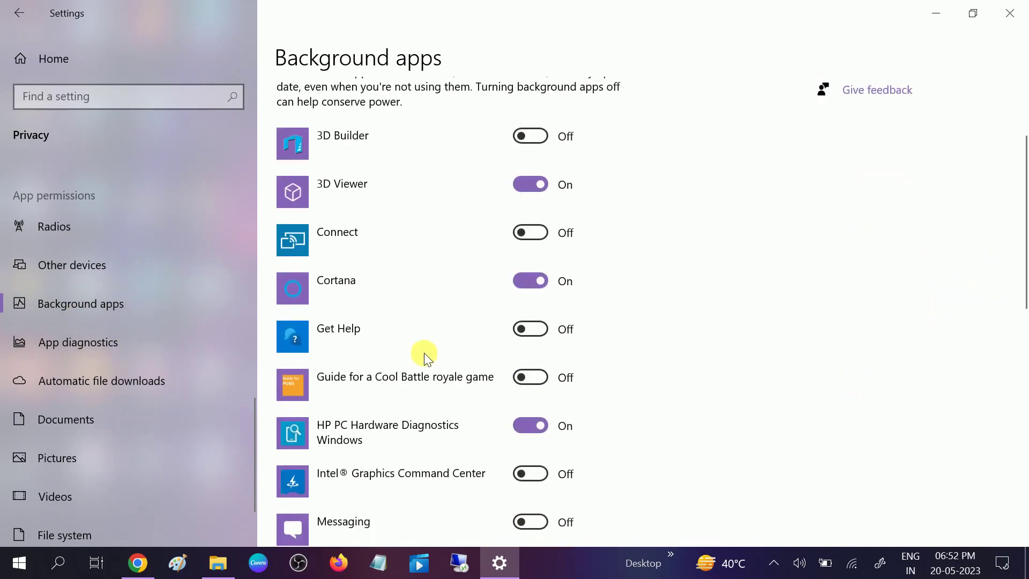
left_click(536, 184)
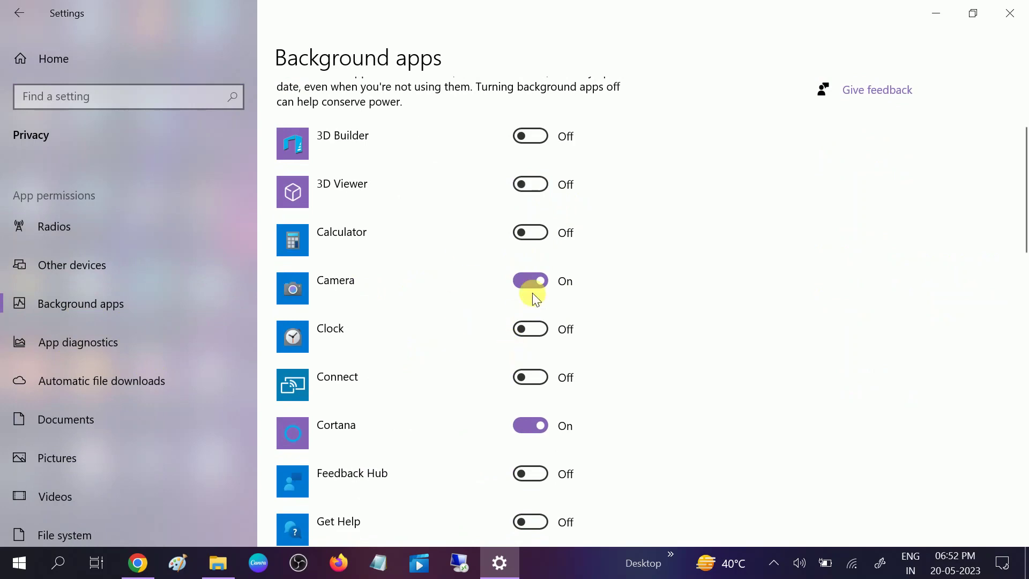
scroll(523, 347, "down", 2)
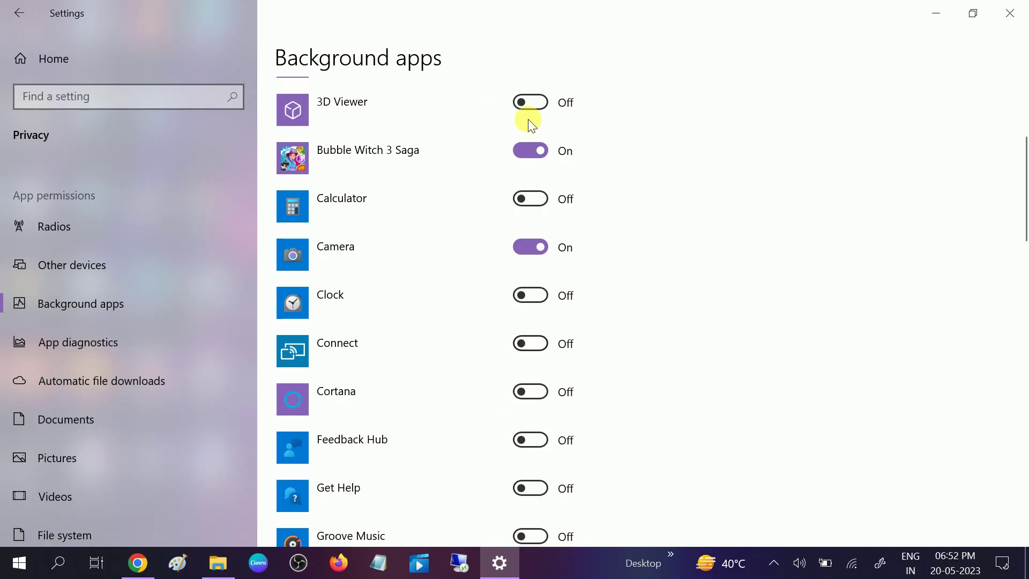
left_click(533, 146)
scroll(513, 301, "down", 3)
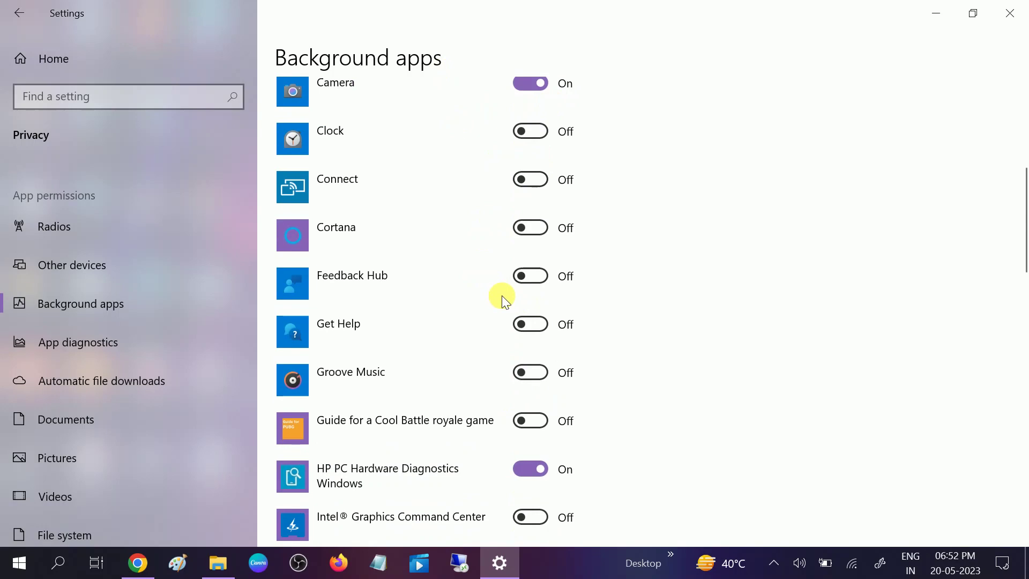
scroll(507, 291, "up", 2)
left_click_drag(543, 165, 511, 272)
scroll(529, 275, "down", 5)
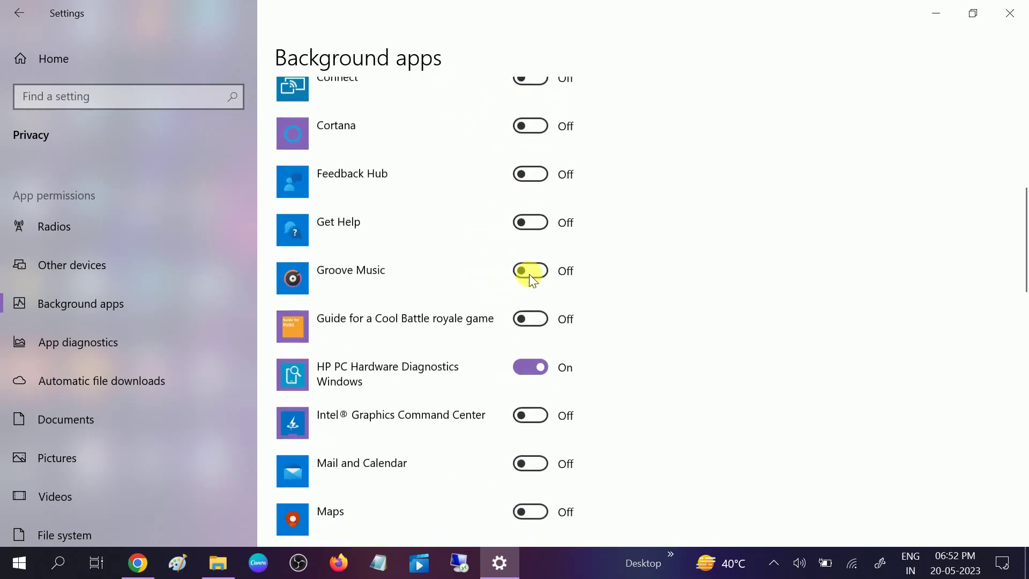
left_click_drag(540, 318, 535, 278)
scroll(530, 274, "down", 5)
scroll(534, 279, "down", 5)
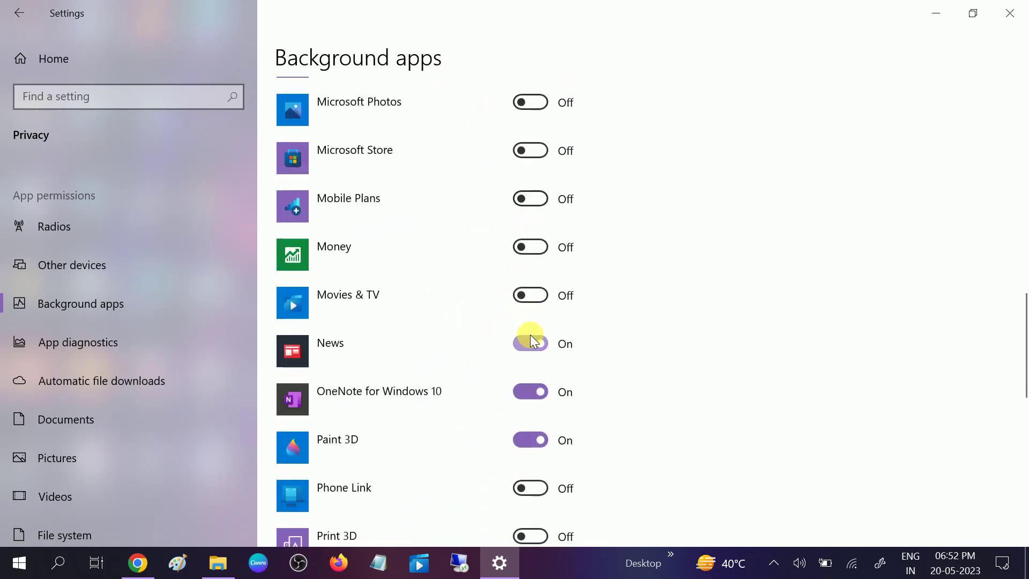
- Turn off background running for News, OneNote, Paint 3D, Skype and Voice Recorder, then close Settings
left_click_drag(528, 384, 532, 389)
left_click_drag(532, 391, 532, 391)
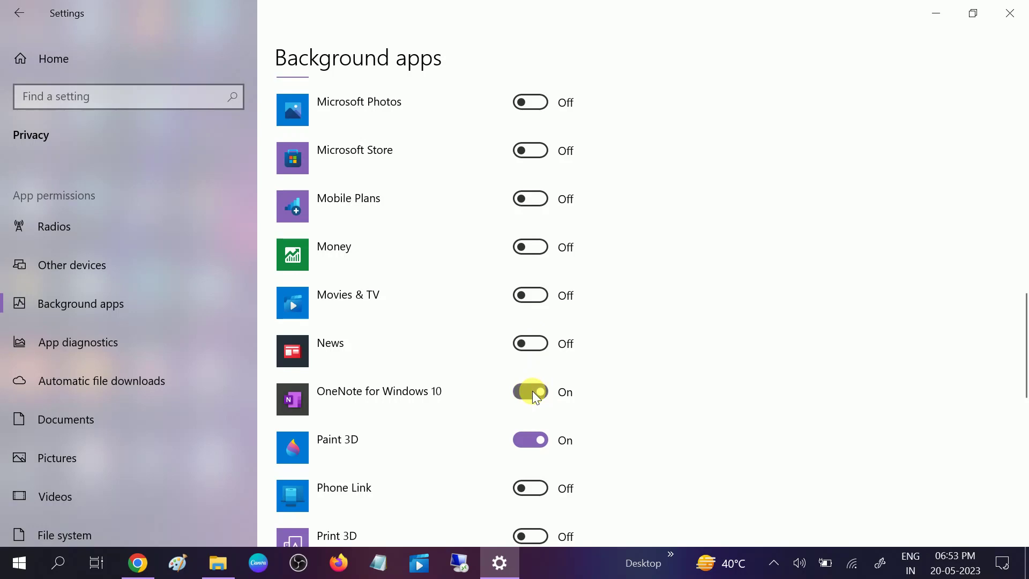
left_click(527, 444)
scroll(520, 305, "down", 6)
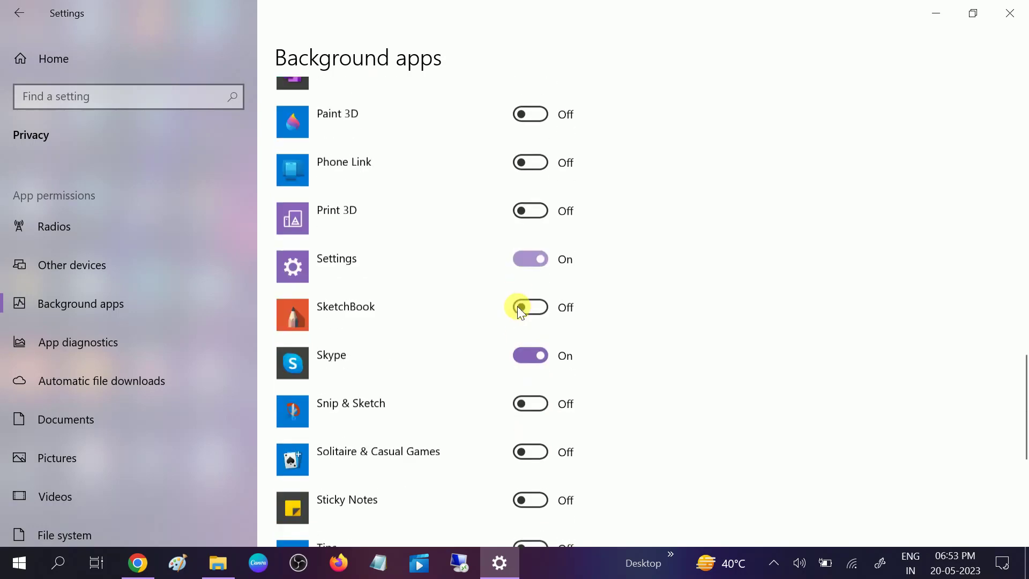
left_click(528, 354)
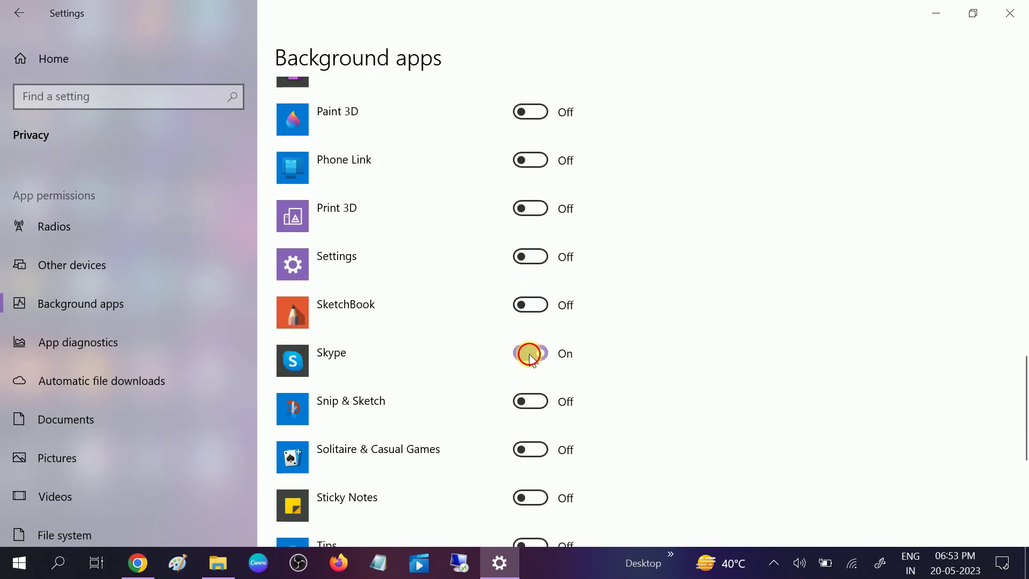
scroll(545, 311, "down", 3)
scroll(545, 315, "down", 3)
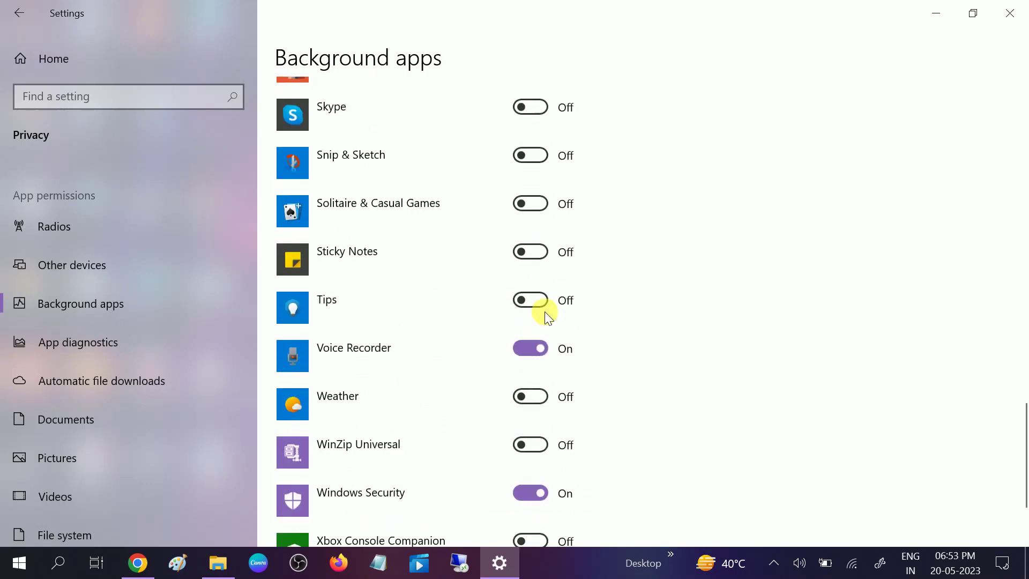
left_click(521, 266)
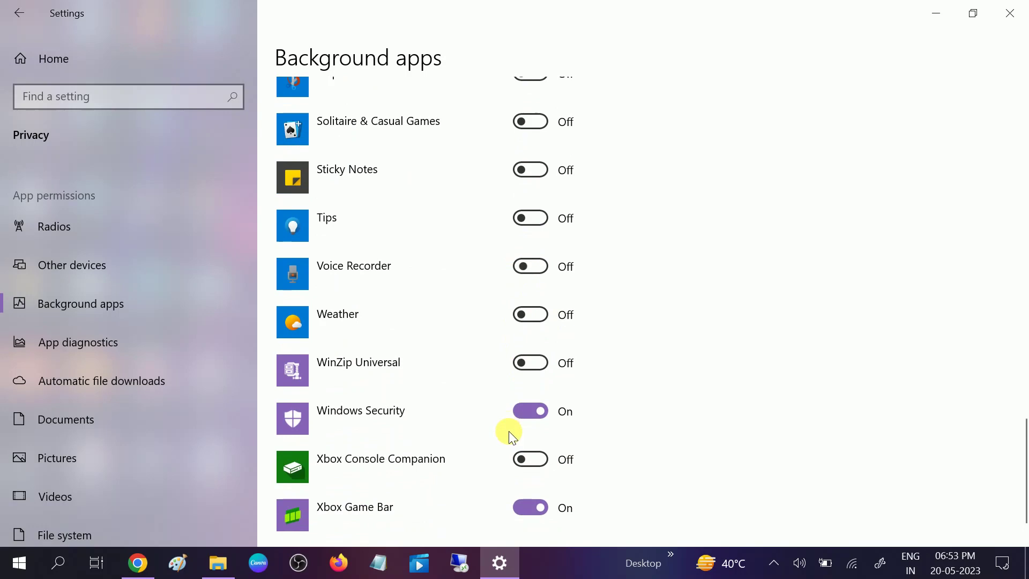
scroll(530, 406, "down", 2)
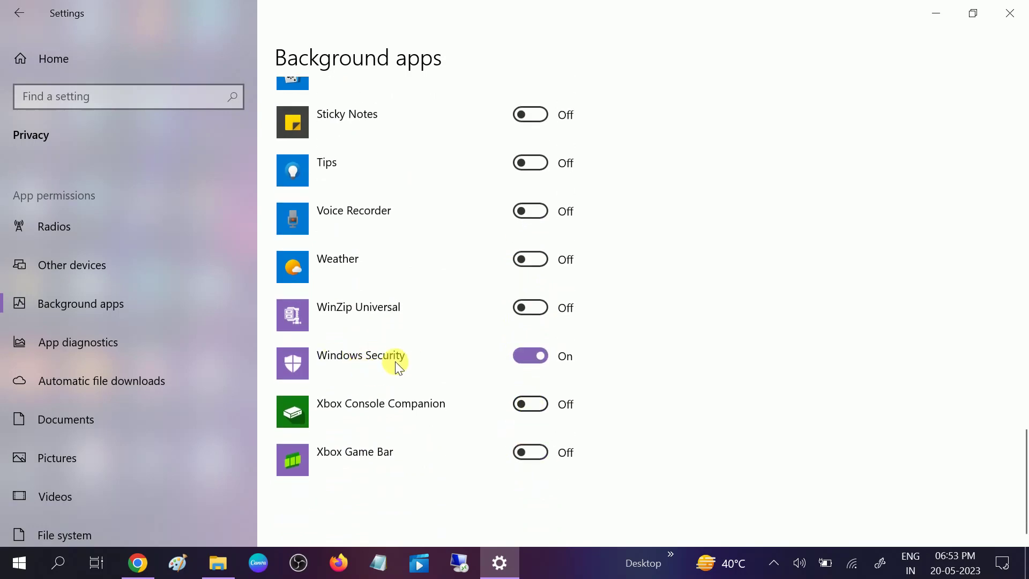
scroll(436, 365, "up", 15)
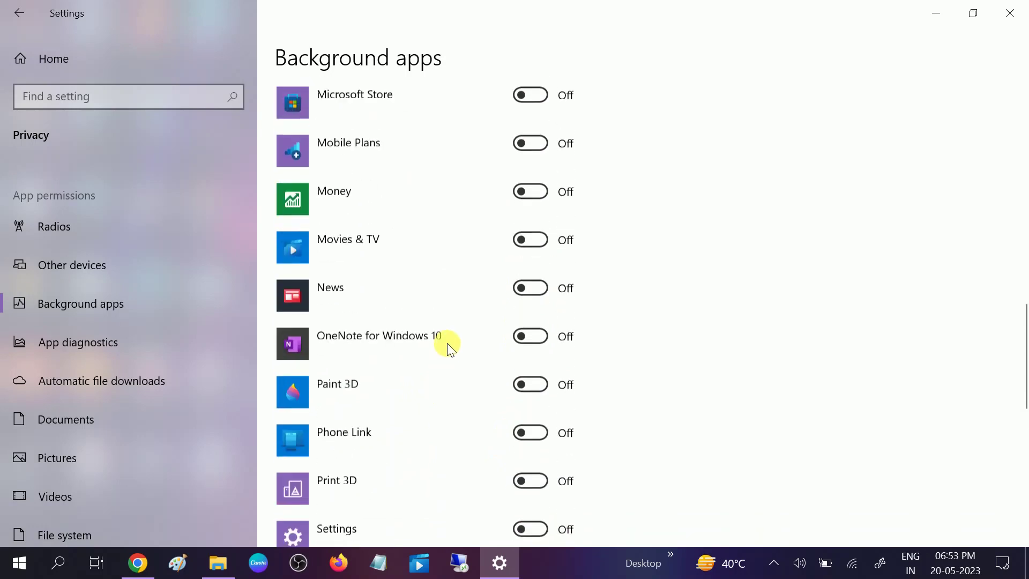
scroll(533, 170, "up", 8)
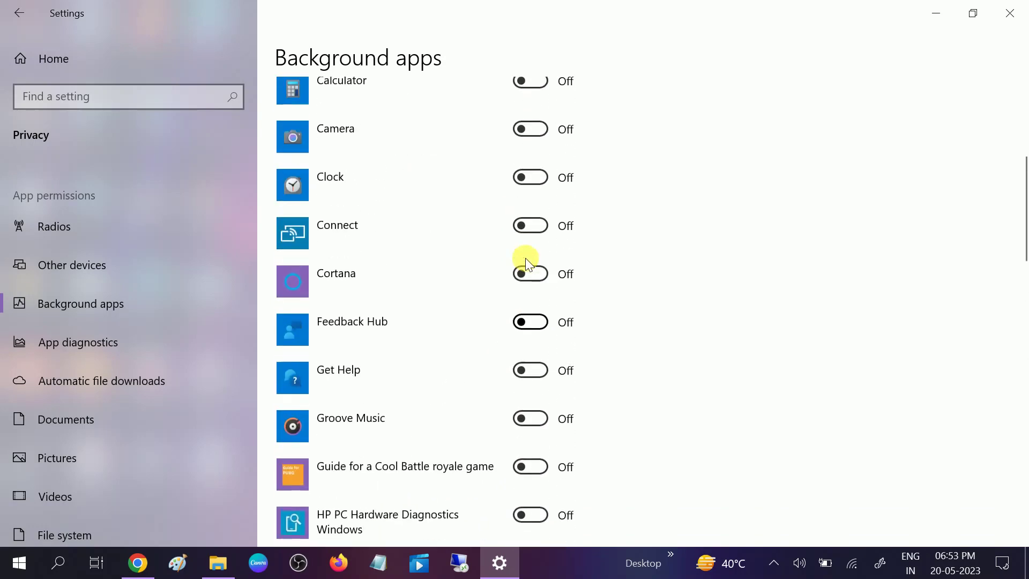
scroll(510, 246, "up", 6)
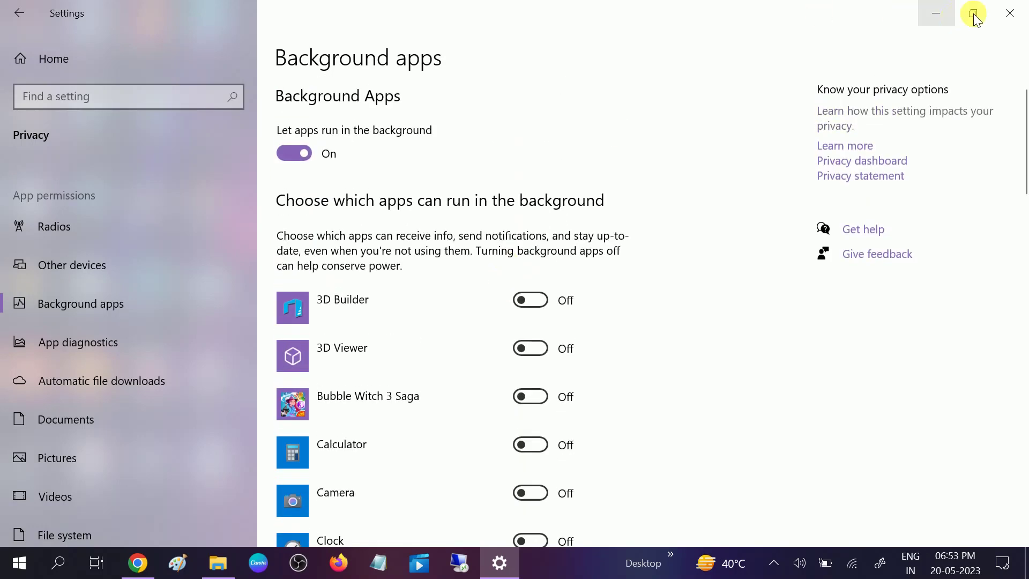
left_click(1006, 13)
- Refresh the desktop, then run cleanmgr from the Run dialog, correcting the typo
right_click(671, 134)
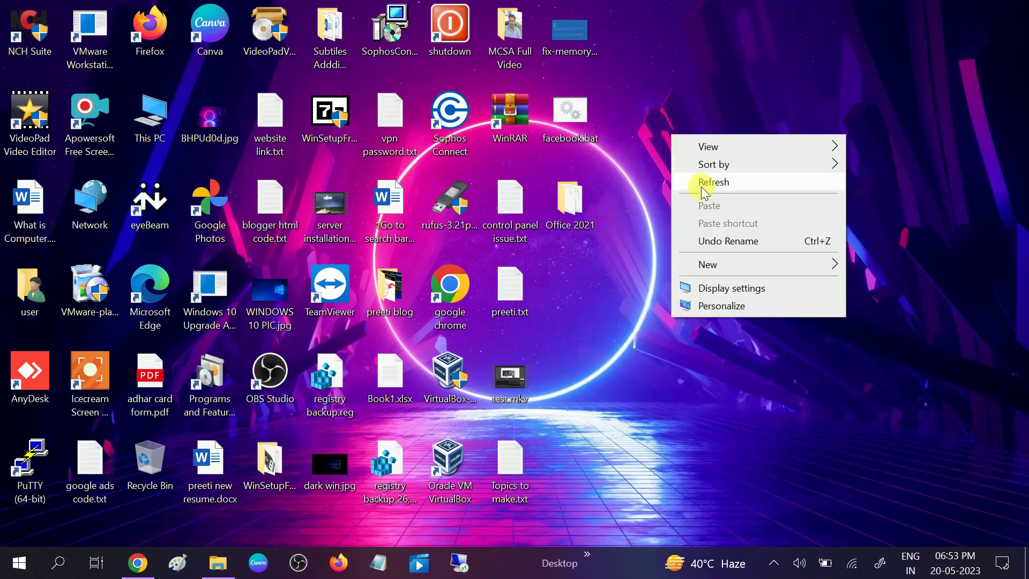
left_click(702, 182)
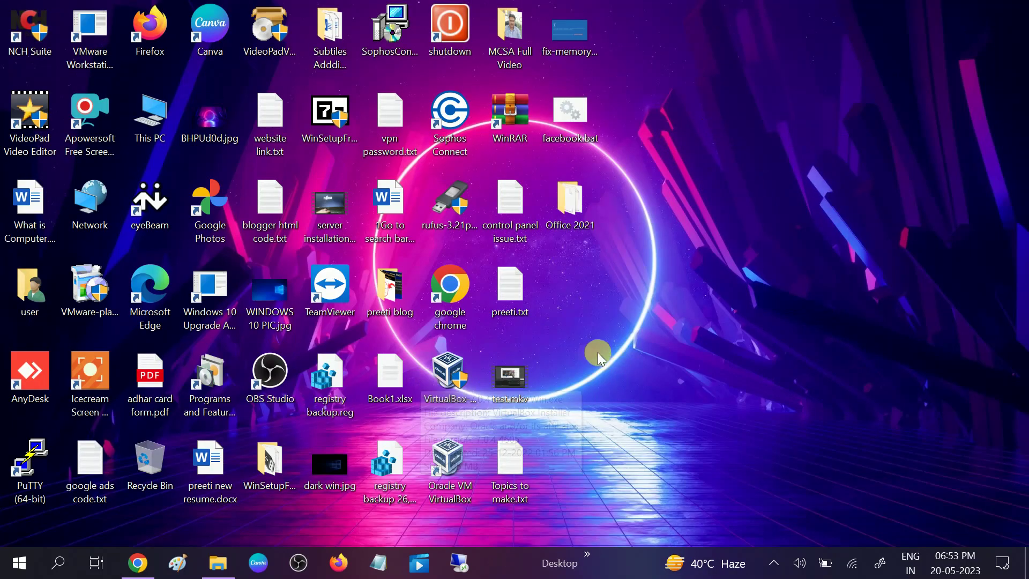
key("super+r")
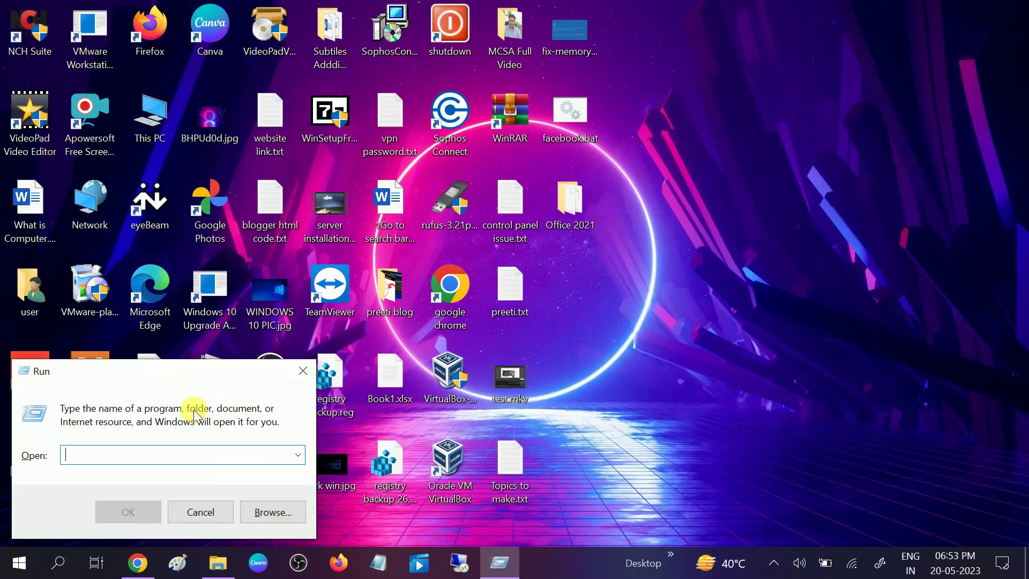
left_click_drag(195, 408, 592, 257)
left_click(543, 296)
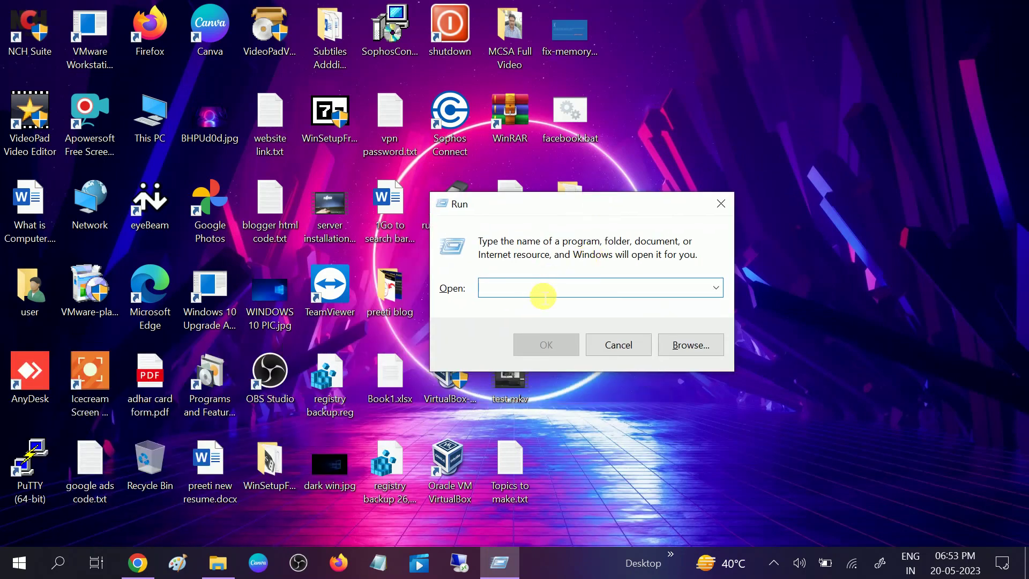
type("clea")
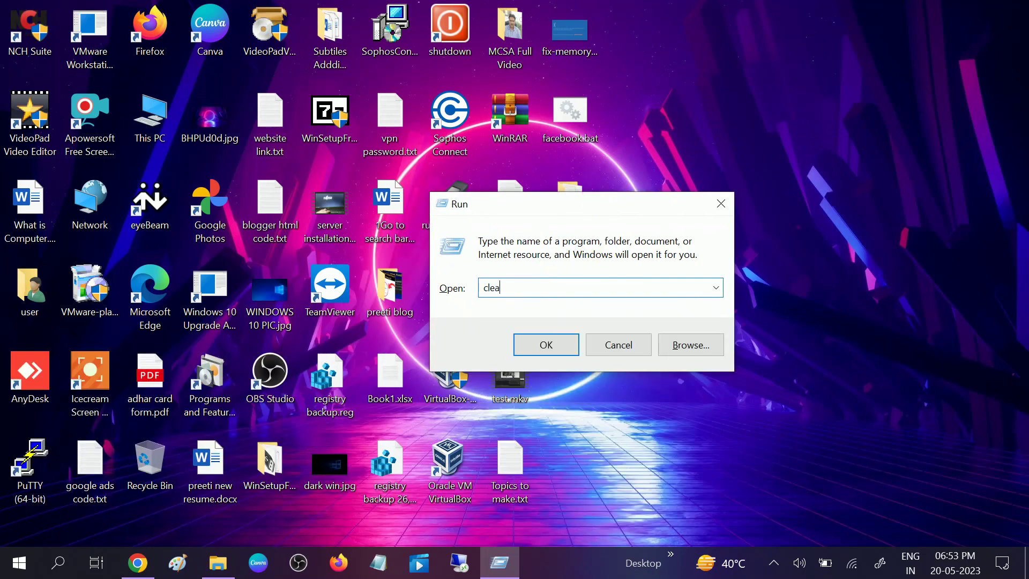
type("mgr")
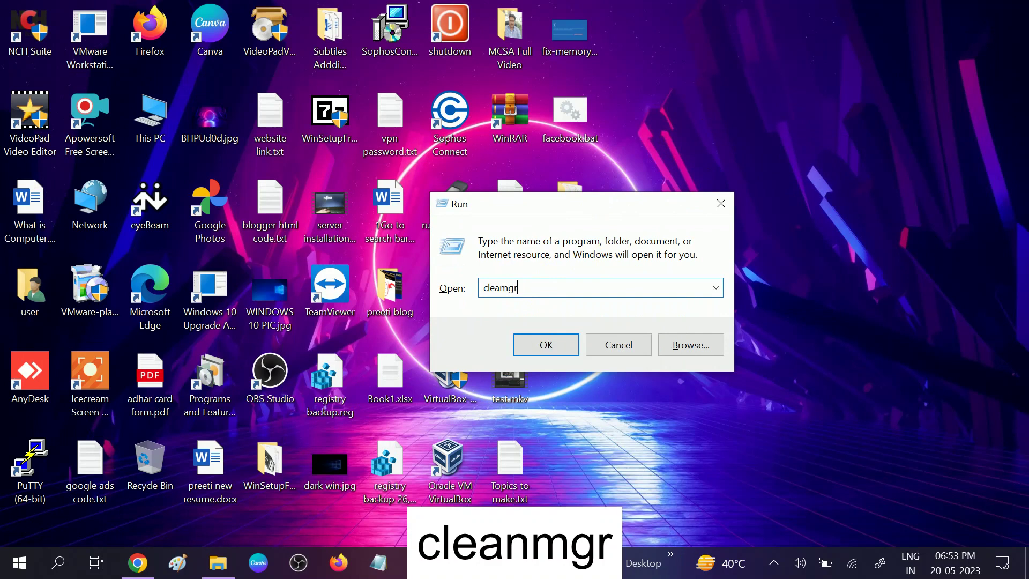
left_click(499, 287)
type("n")
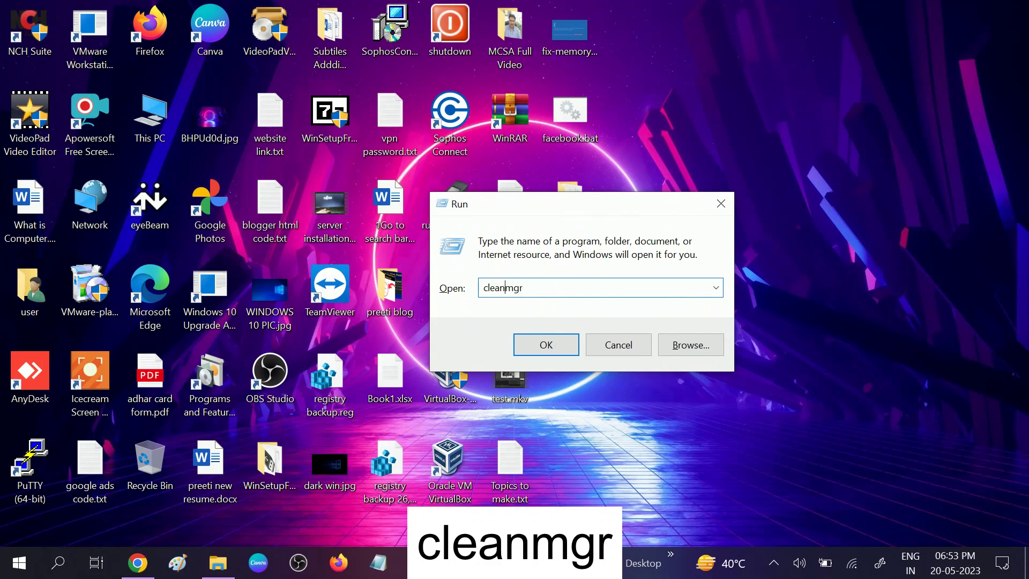
left_click(543, 344)
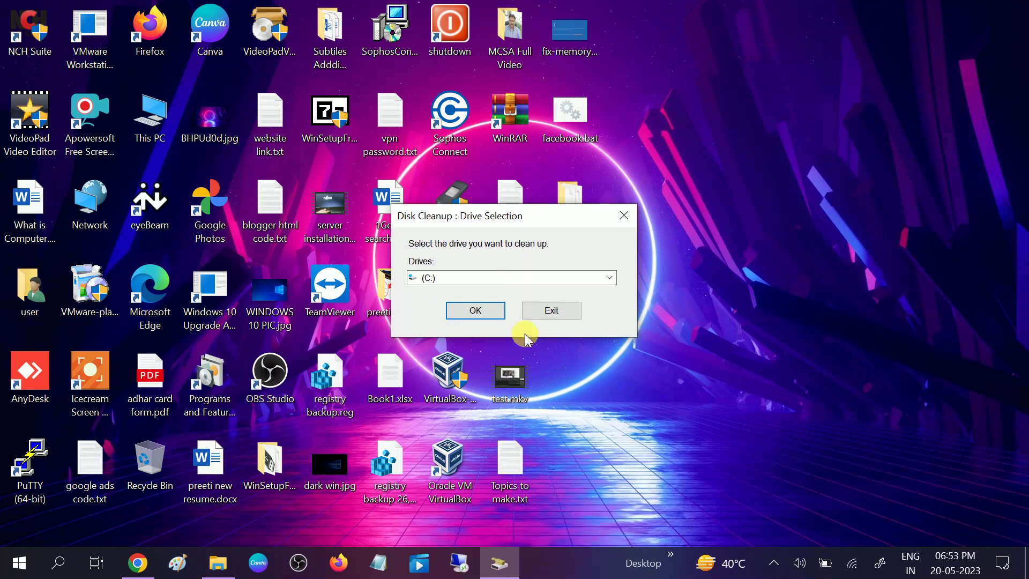
- For drive C:, tick Windows error reports, DirectX Shader Cache, Temporary files and Recycle Bin
left_click(485, 319)
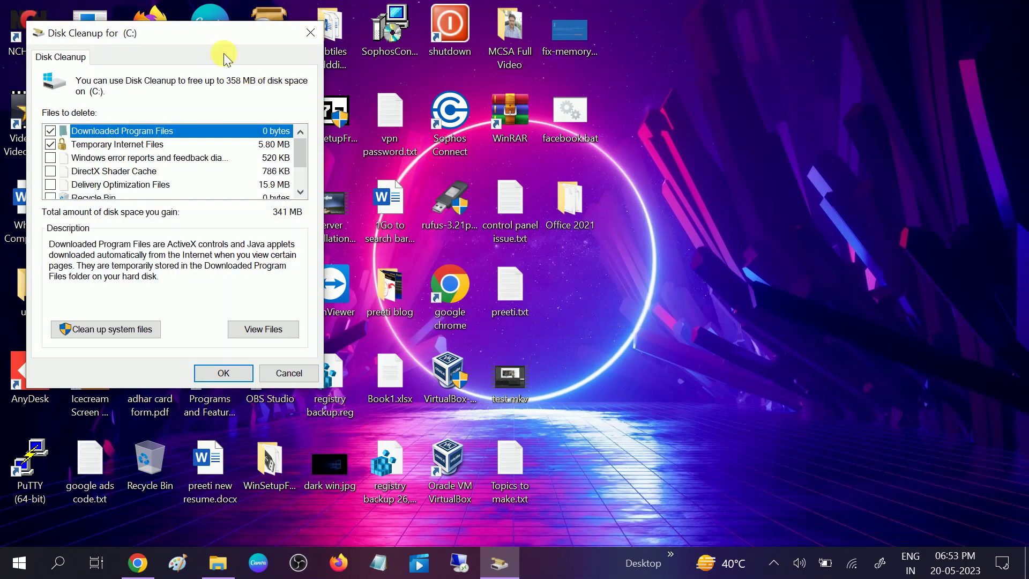
left_click_drag(276, 31, 684, 37)
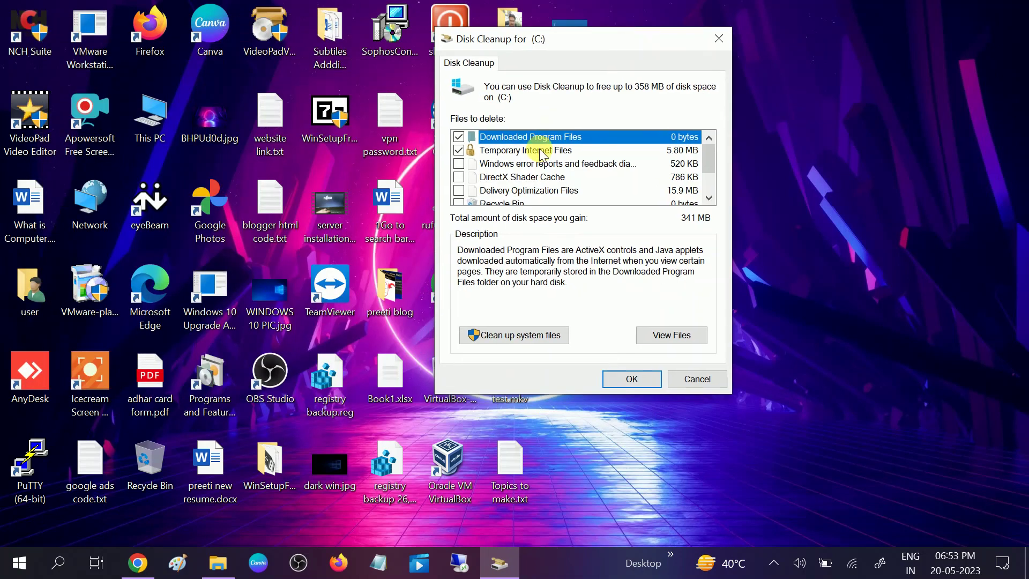
left_click(459, 164)
left_click(458, 177)
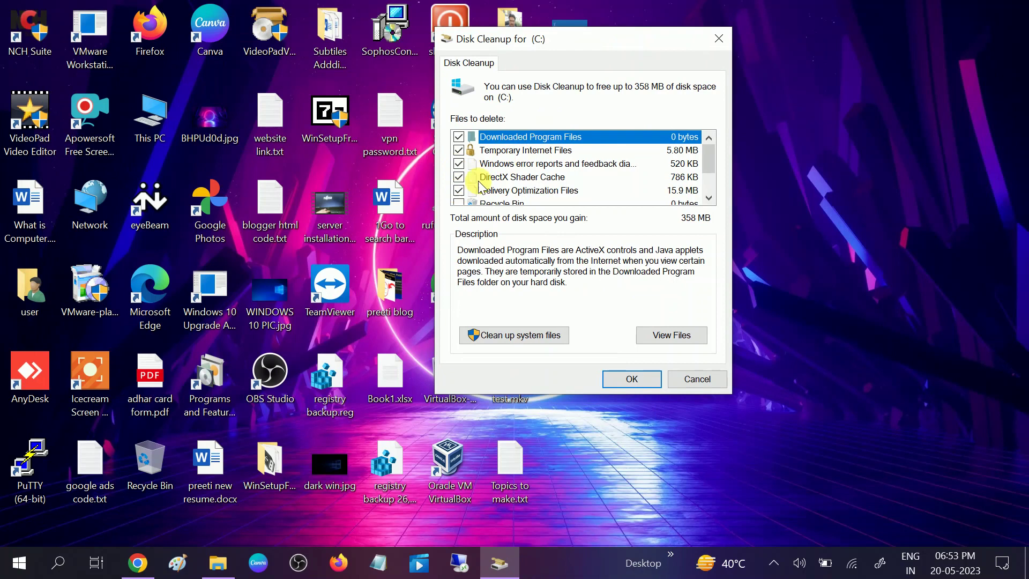
scroll(481, 188, "down", 1)
left_click(459, 177)
left_click(459, 164)
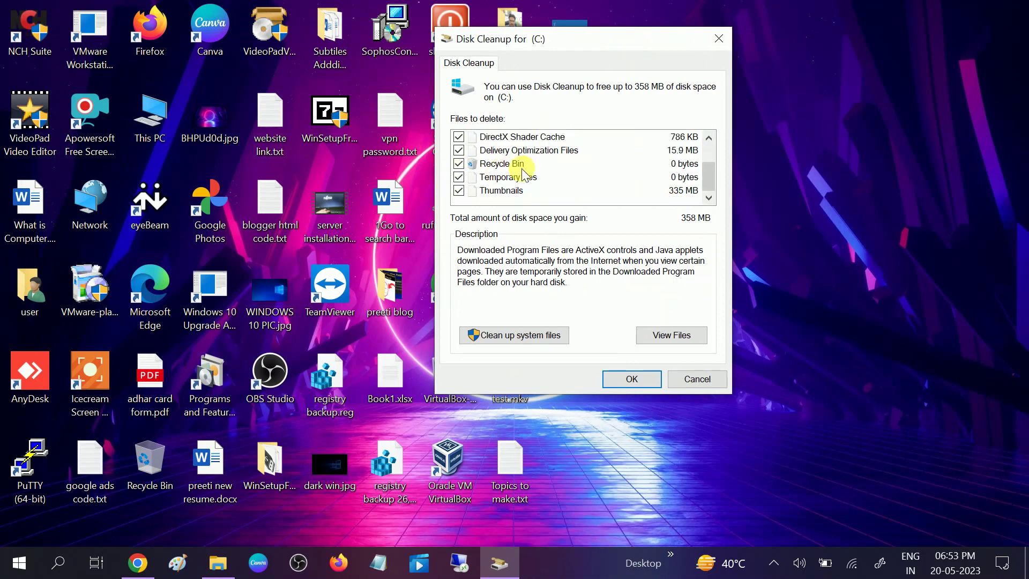
scroll(524, 174, "up", 1)
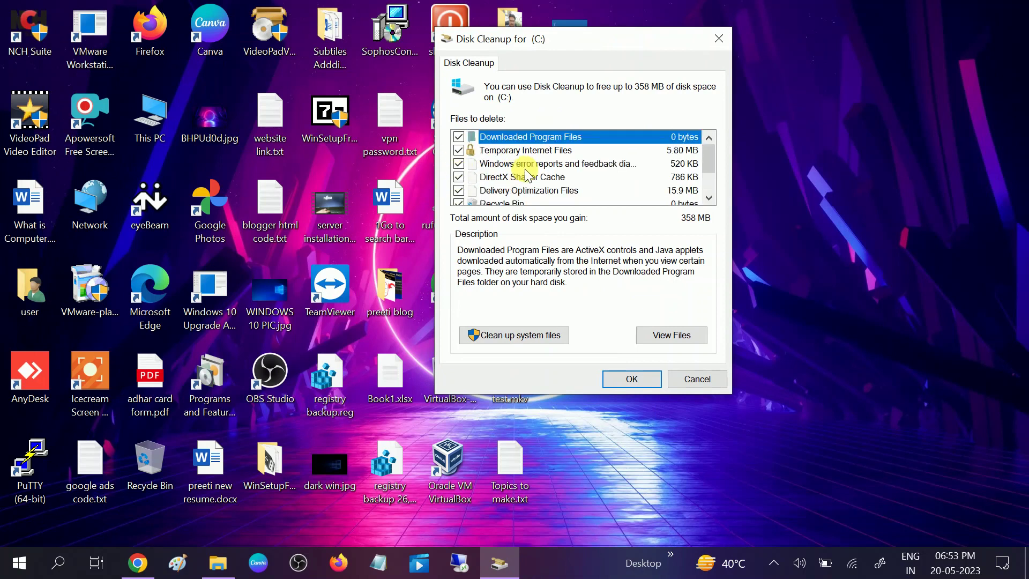
- Permanently delete the ticked 358 MB of files
left_click(638, 378)
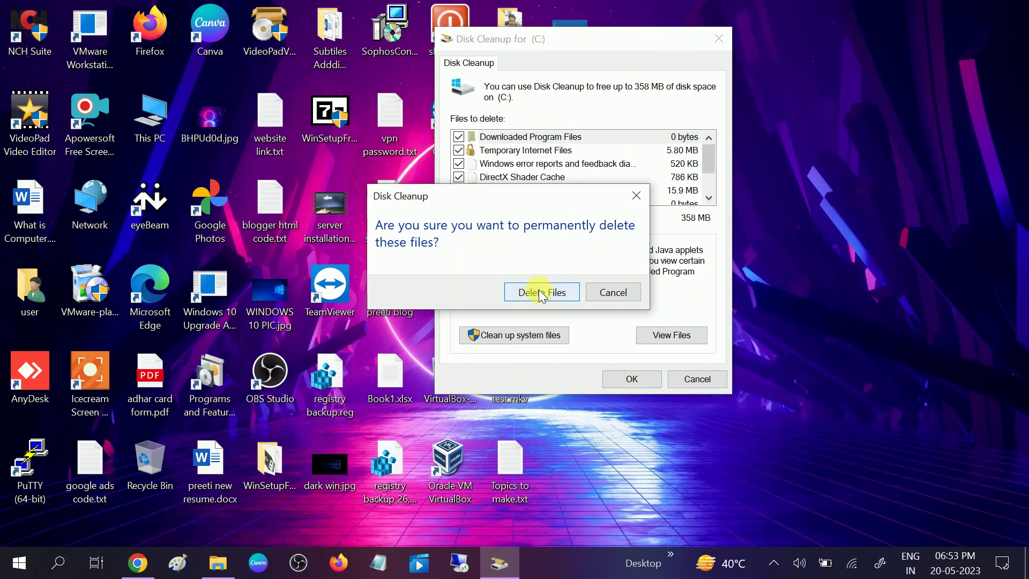
left_click(541, 294)
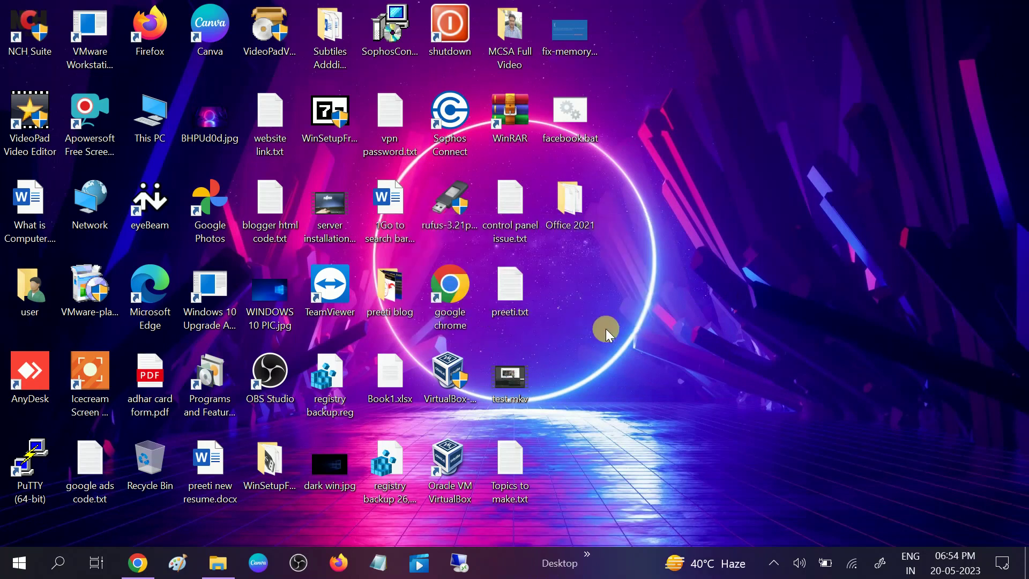
key("super+r")
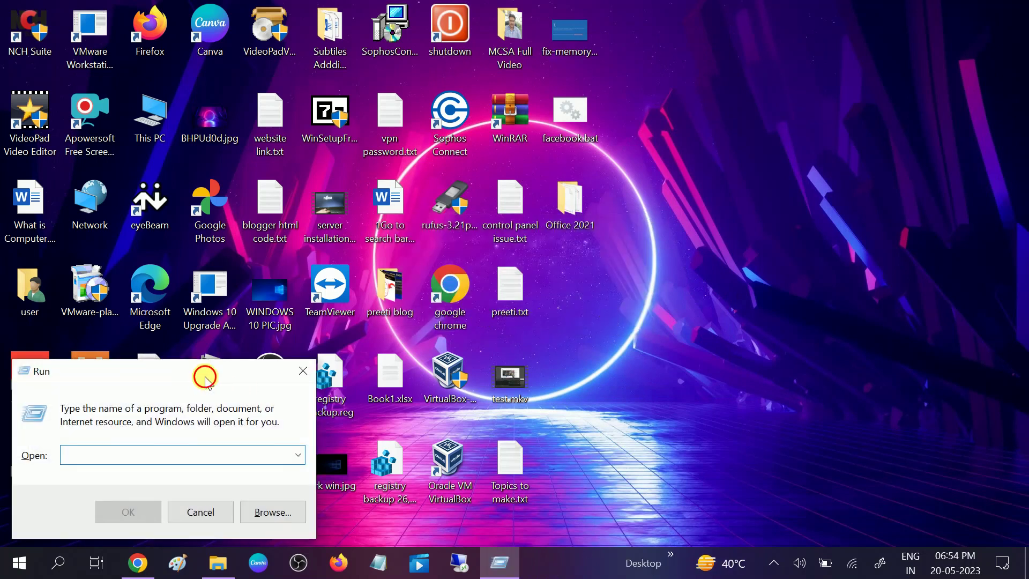
- Open the Windows Temp folder and permanently delete its 66 items, skipping the in-use files
left_click_drag(207, 372, 578, 280)
type("temp")
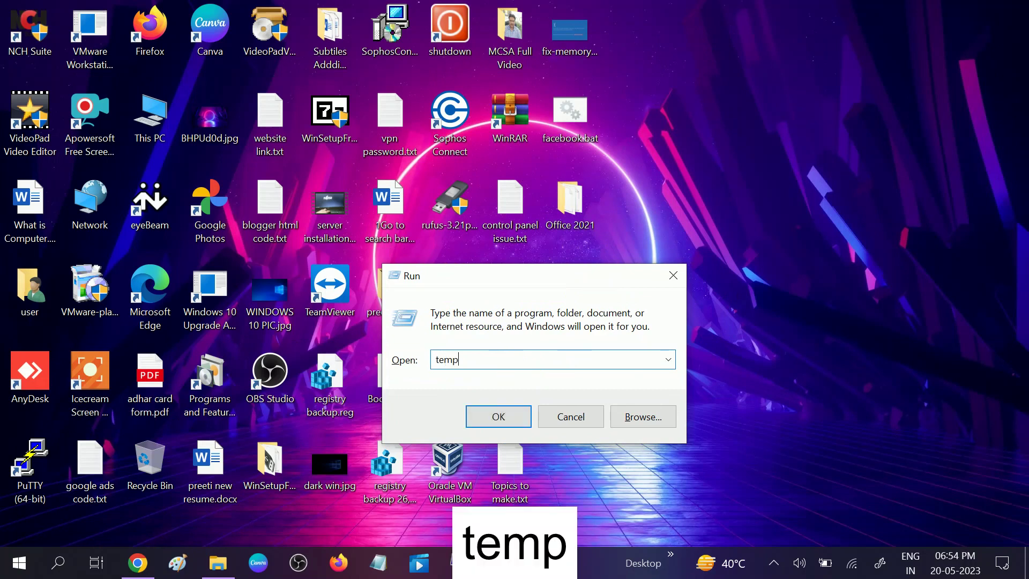
left_click(517, 420)
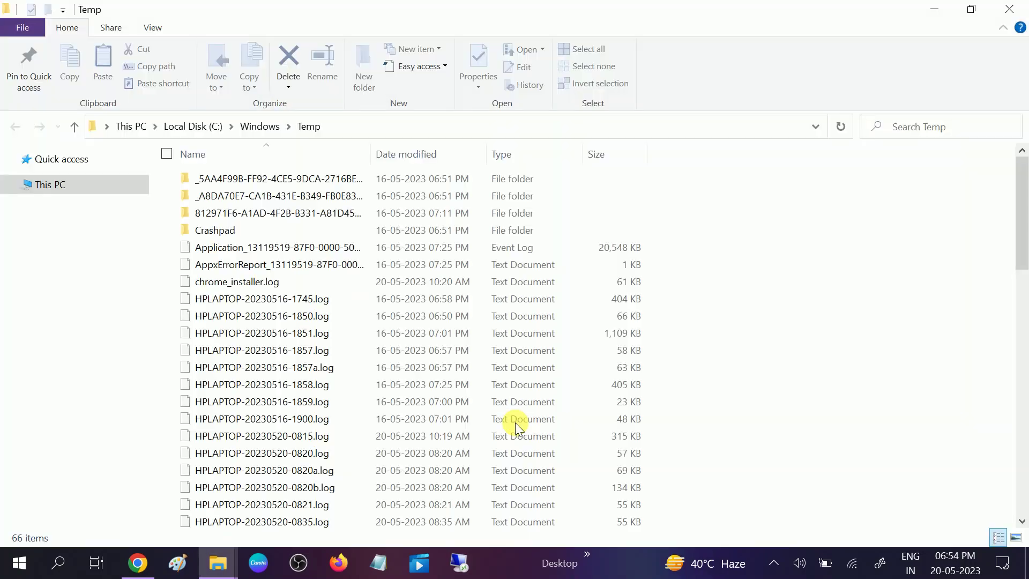
key("ctrl+a")
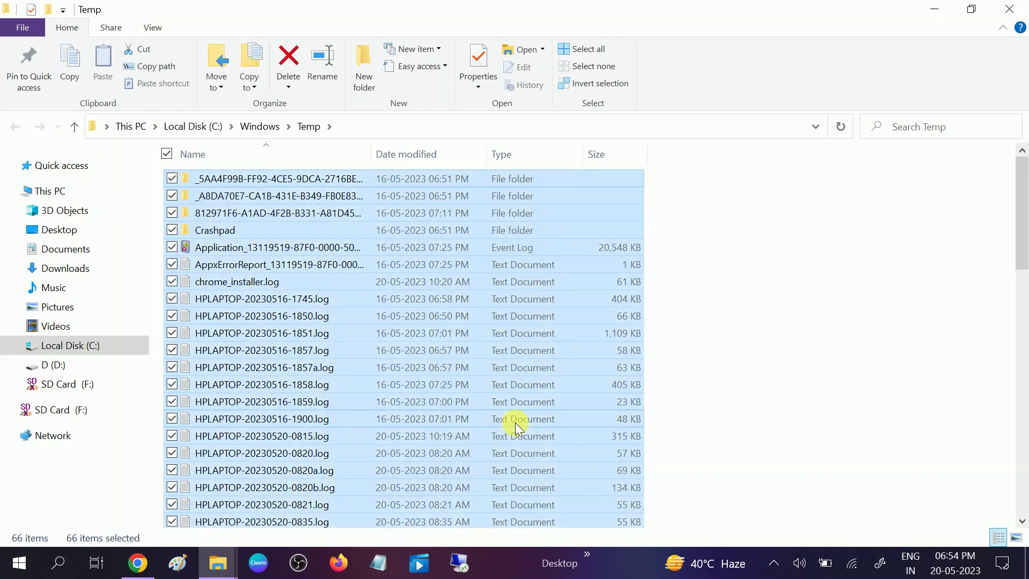
key("shift+Delete")
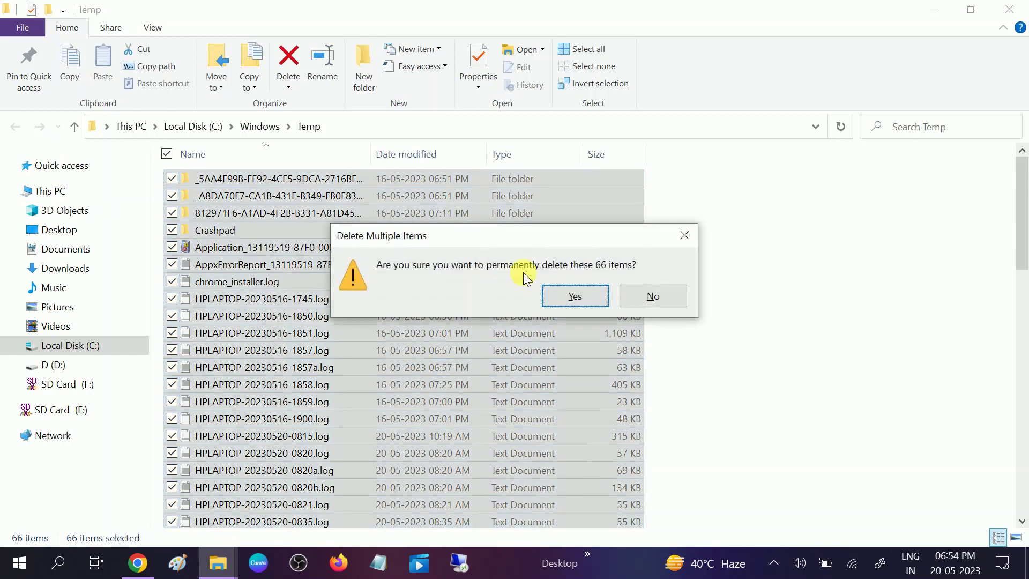
left_click(588, 303)
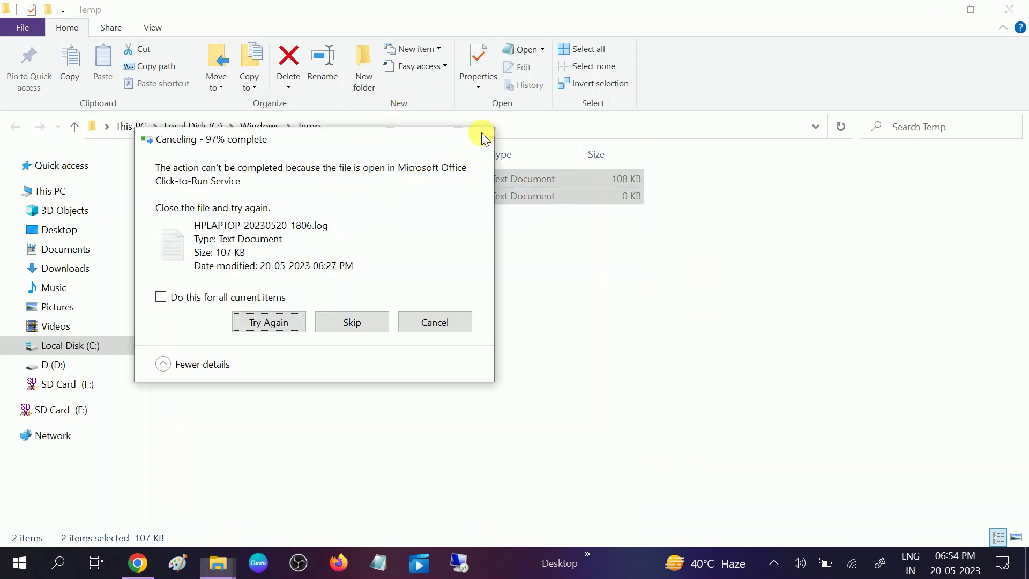
left_click(484, 138)
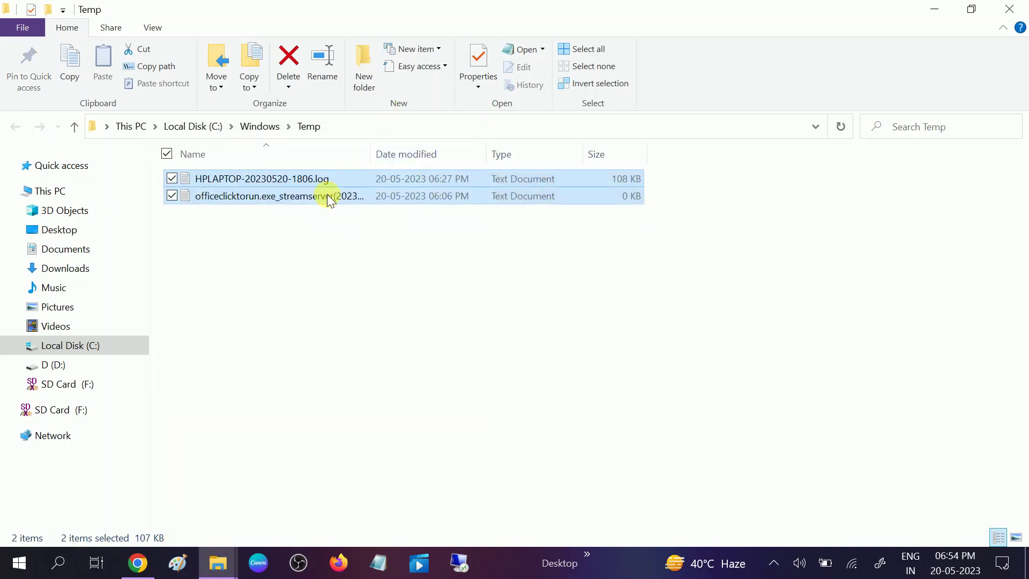
- Close the Temp folder window and refresh the desktop
left_click(1018, 11)
right_click(621, 168)
left_click(663, 218)
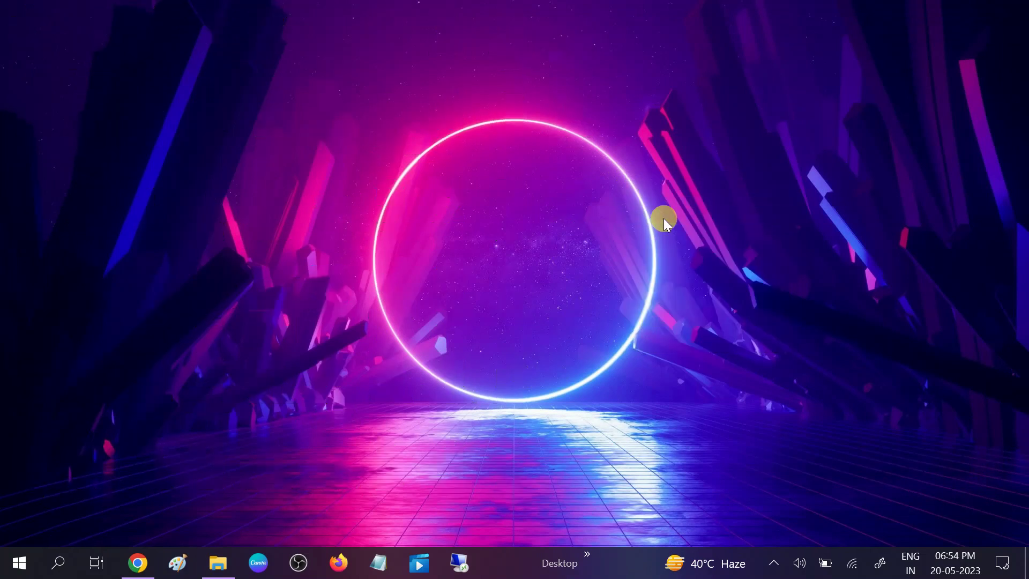
- Open %temp% and permanently delete all 95 items, then show the desktop
key("super+r")
left_click_drag(236, 361, 698, 207)
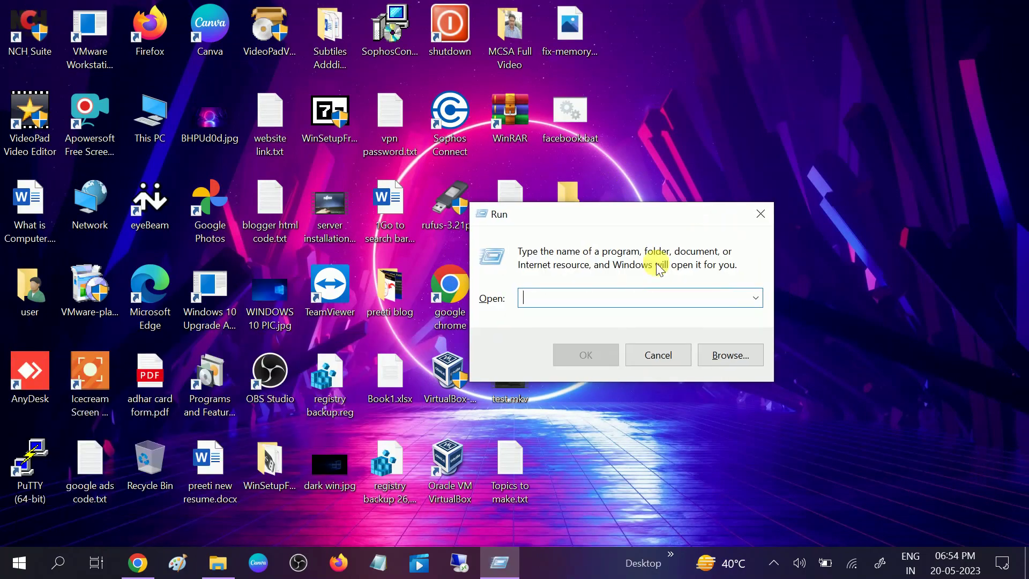
type("%temp%")
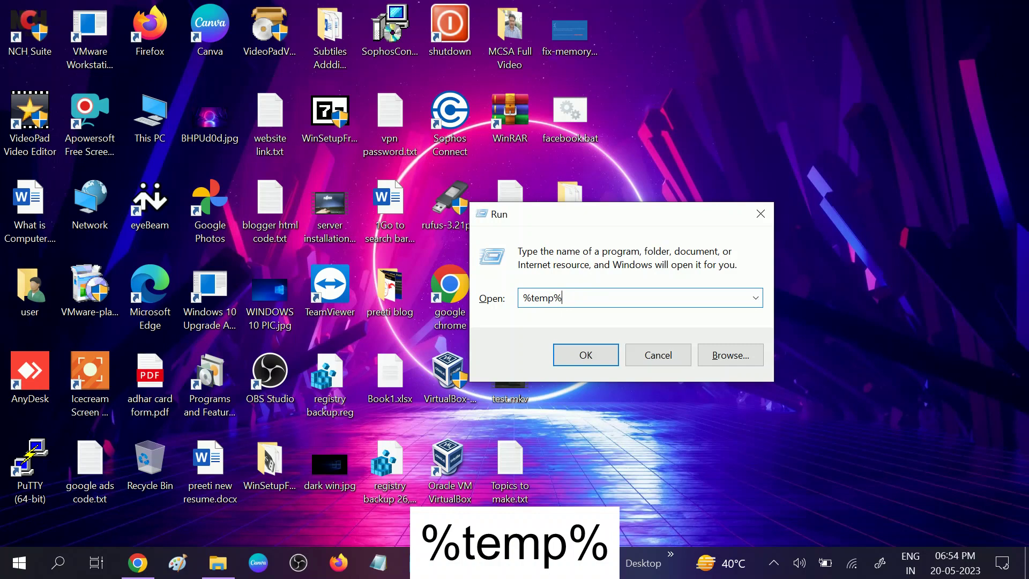
key("Return")
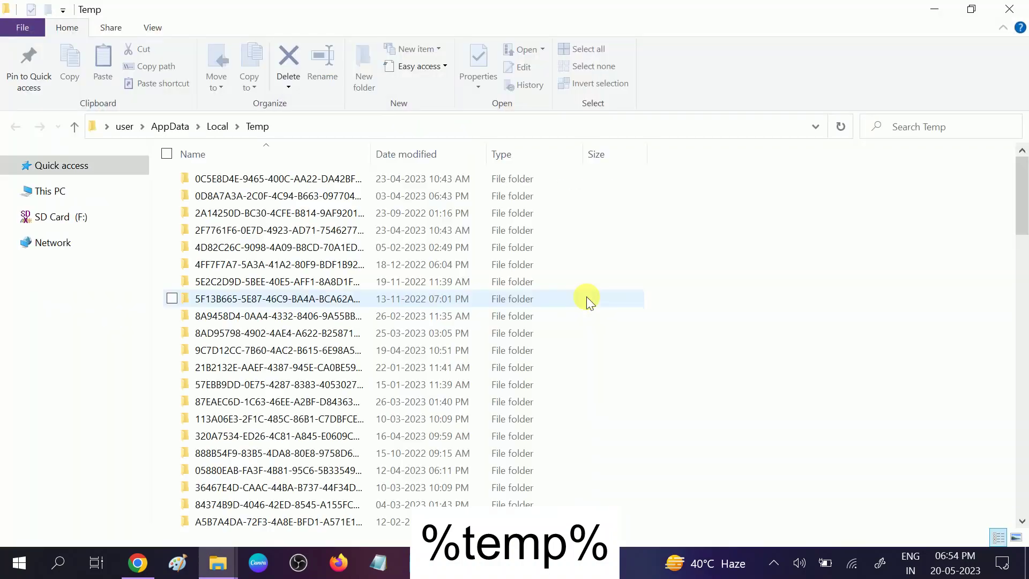
key("ctrl+a")
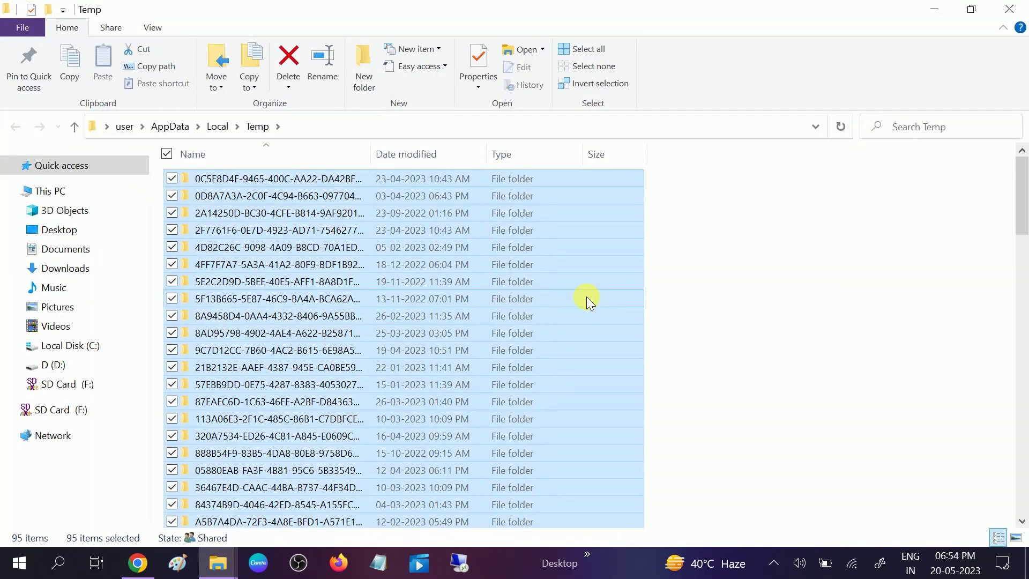
key("shift+Delete")
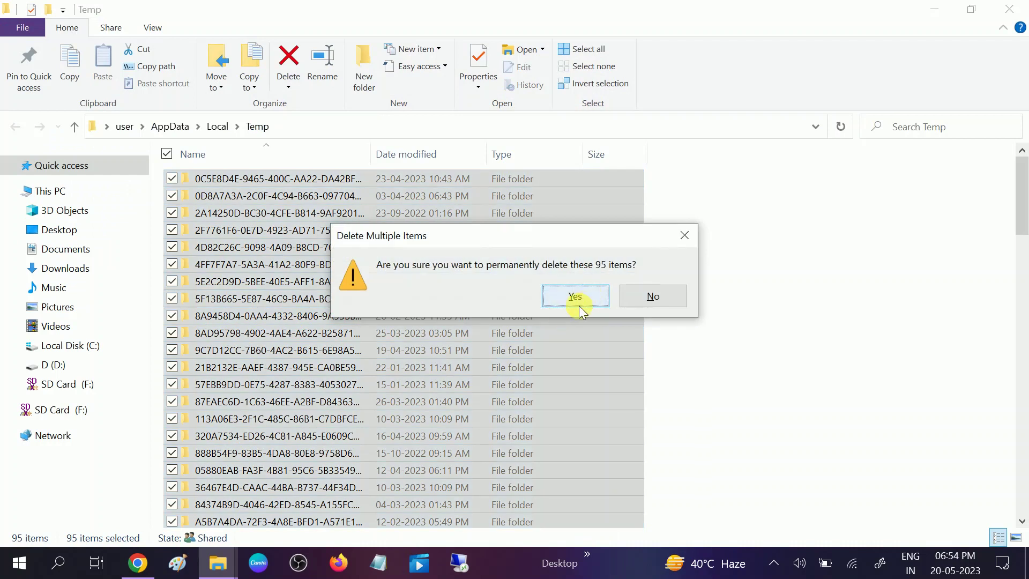
left_click(588, 303)
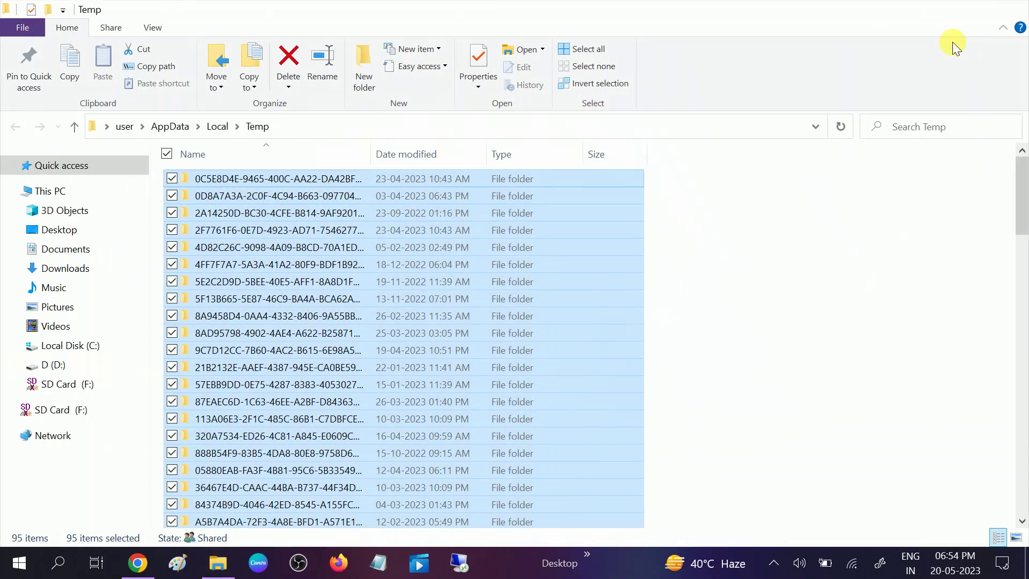
key("super+d")
- Open the Prefetch folder, grant access, and permanently delete all 254 files
key("super+r")
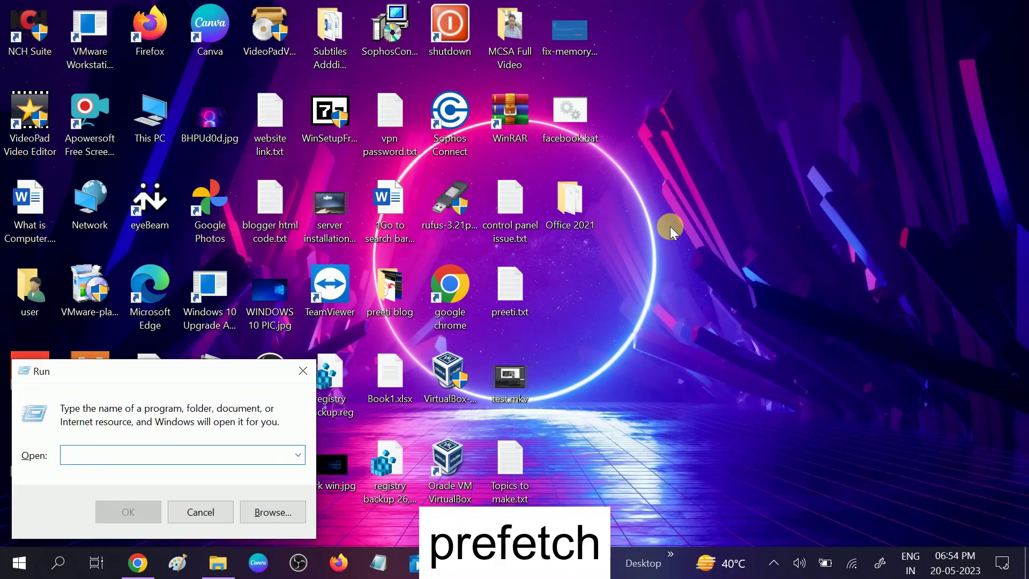
type("prefetch")
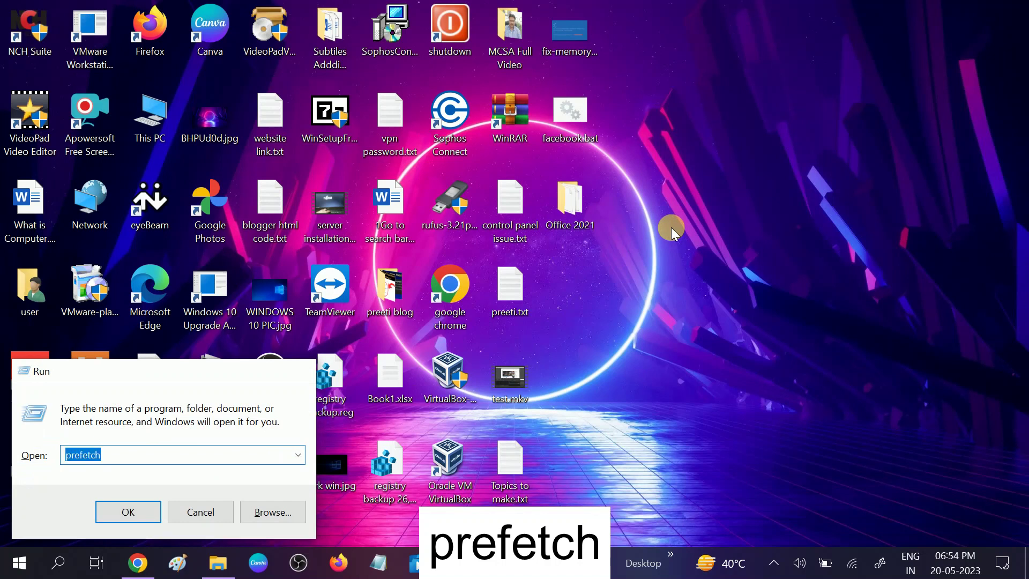
key("Return")
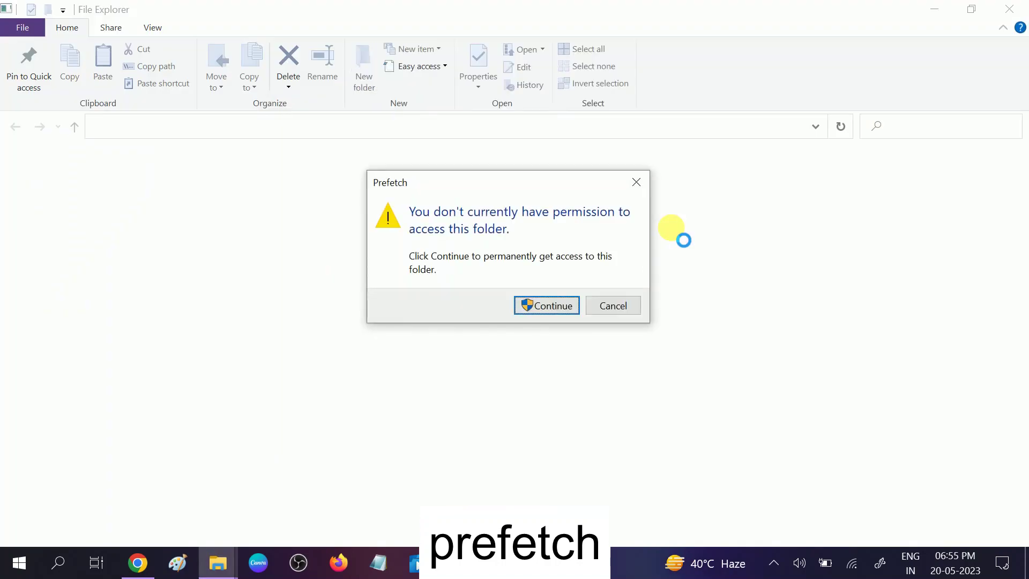
left_click(536, 309)
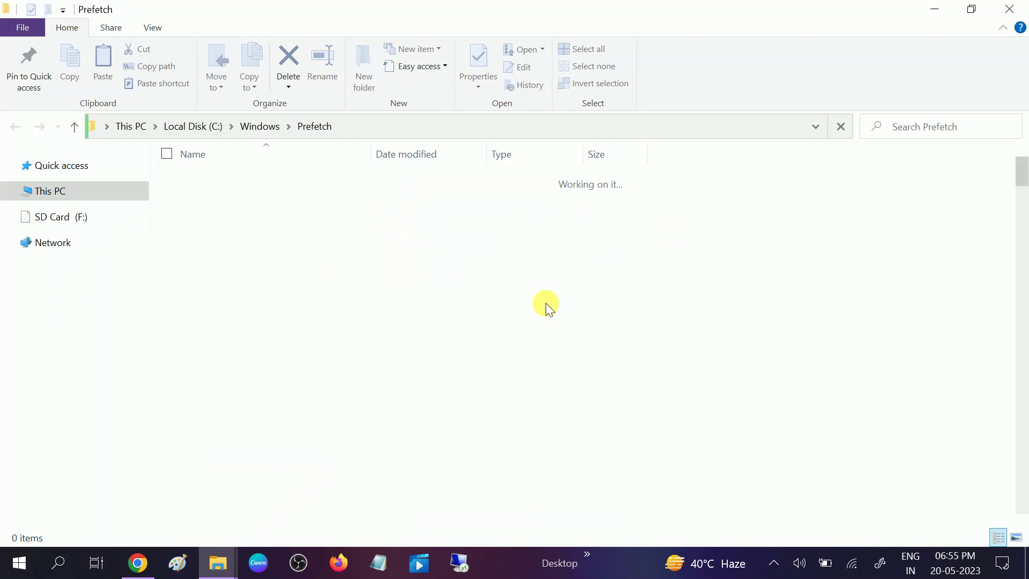
key("ctrl+a")
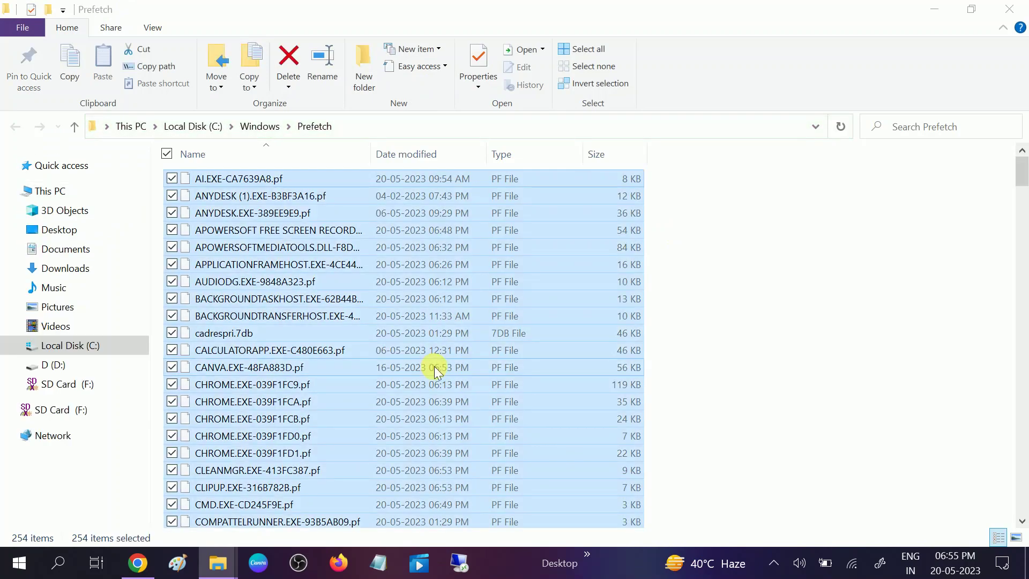
key("shift+Delete")
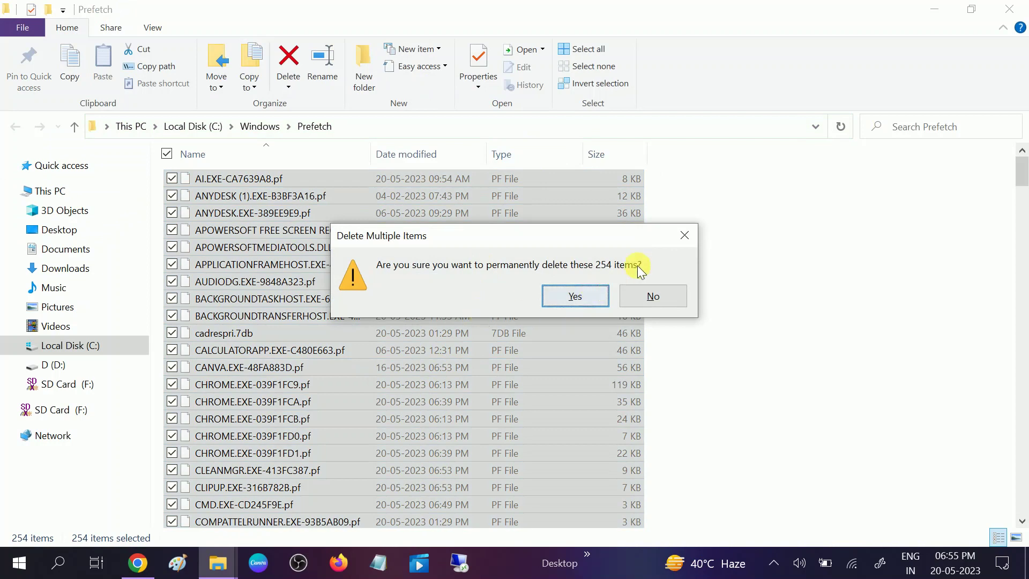
left_click(686, 238)
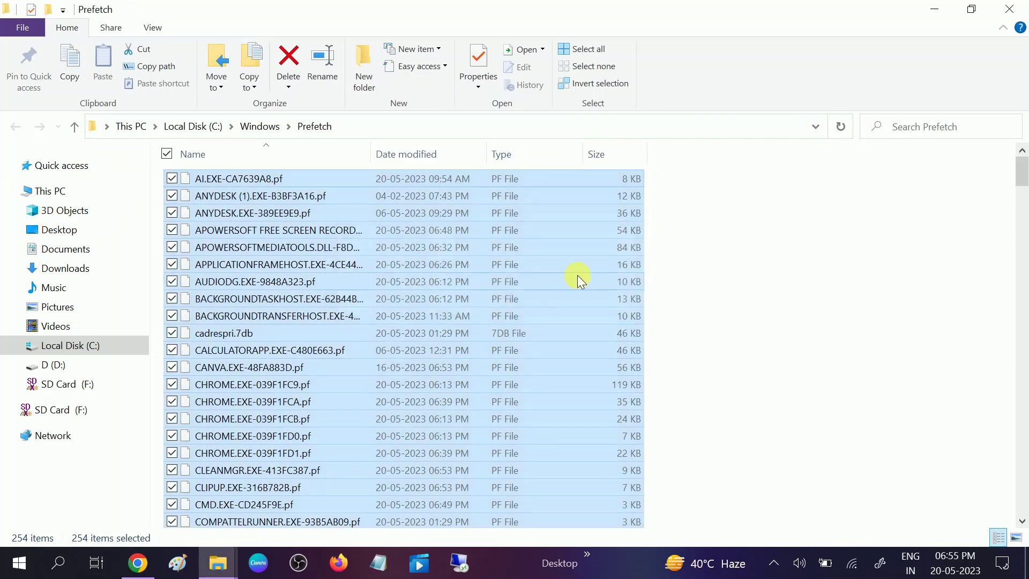
- Close the Prefetch window and refresh the desktop twice
left_click(1018, 8)
right_click(712, 143)
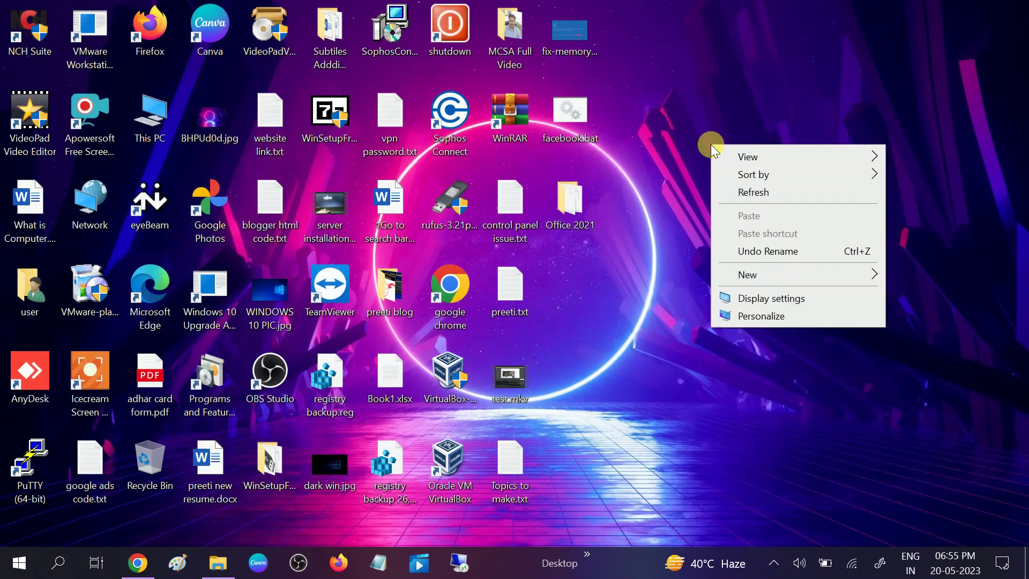
left_click(720, 193)
right_click(726, 131)
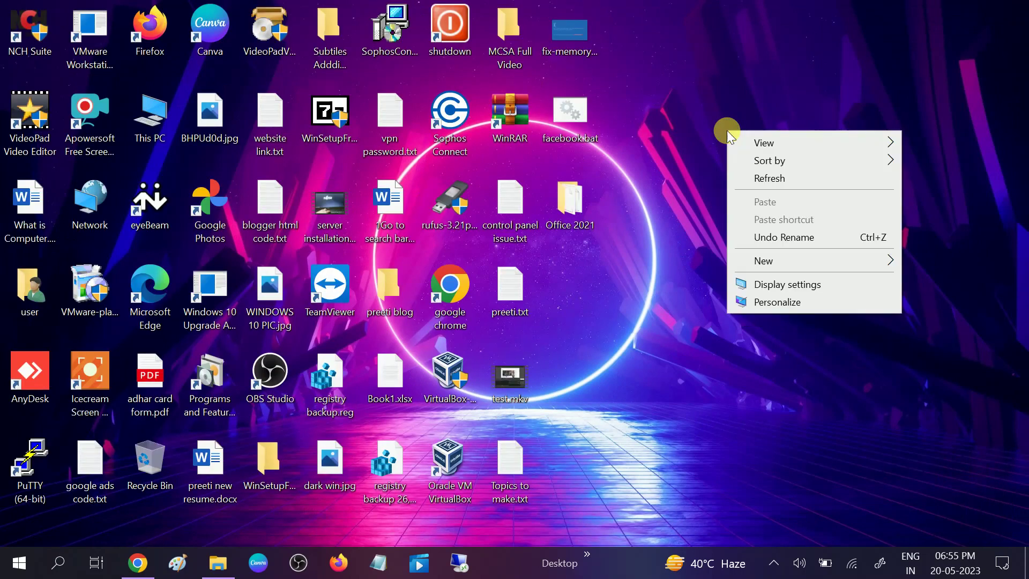
left_click(752, 178)
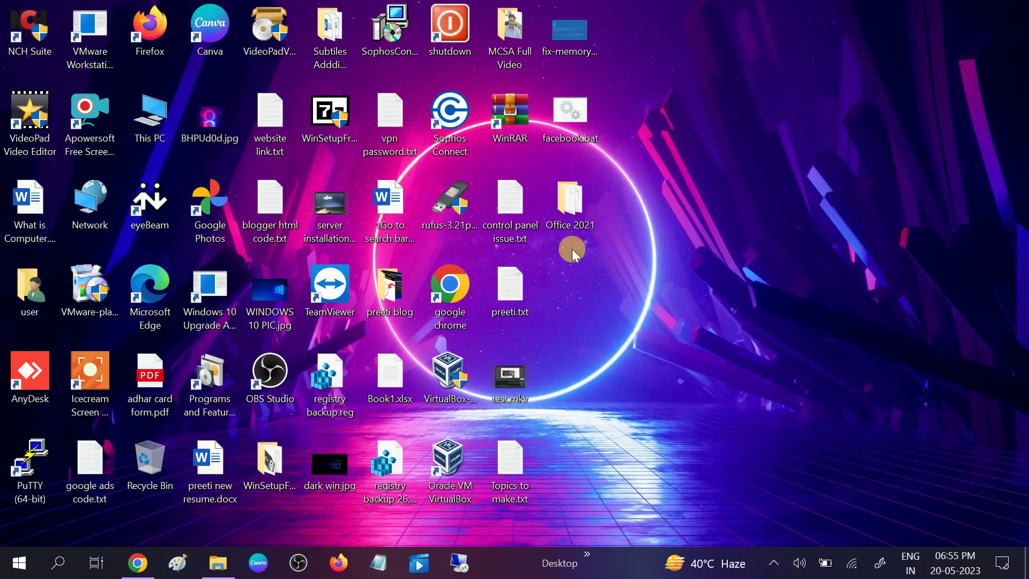
left_click(24, 567)
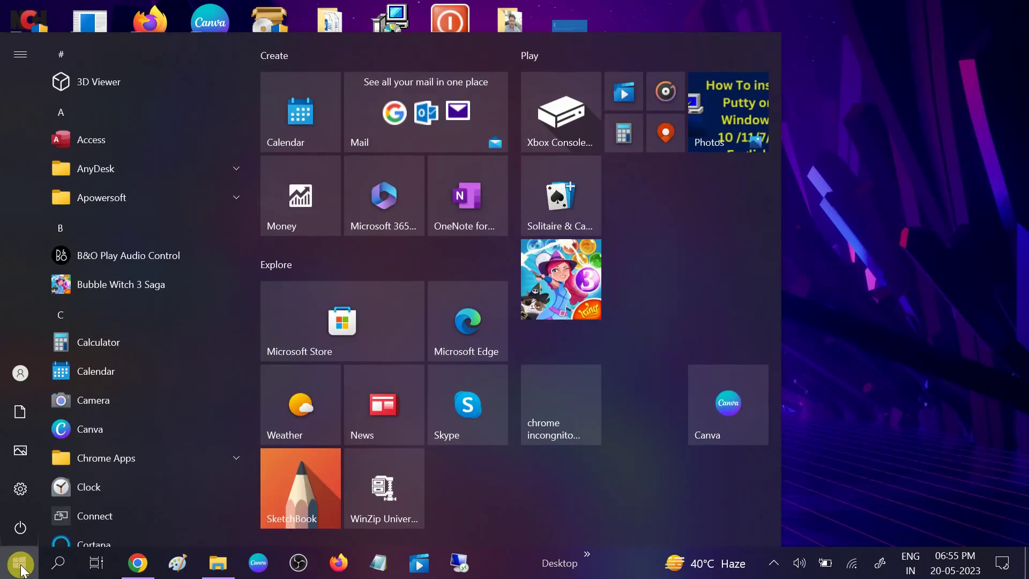
- Search 'trobl' and run the Windows Update troubleshooter from Troubleshoot settings
left_click(61, 564)
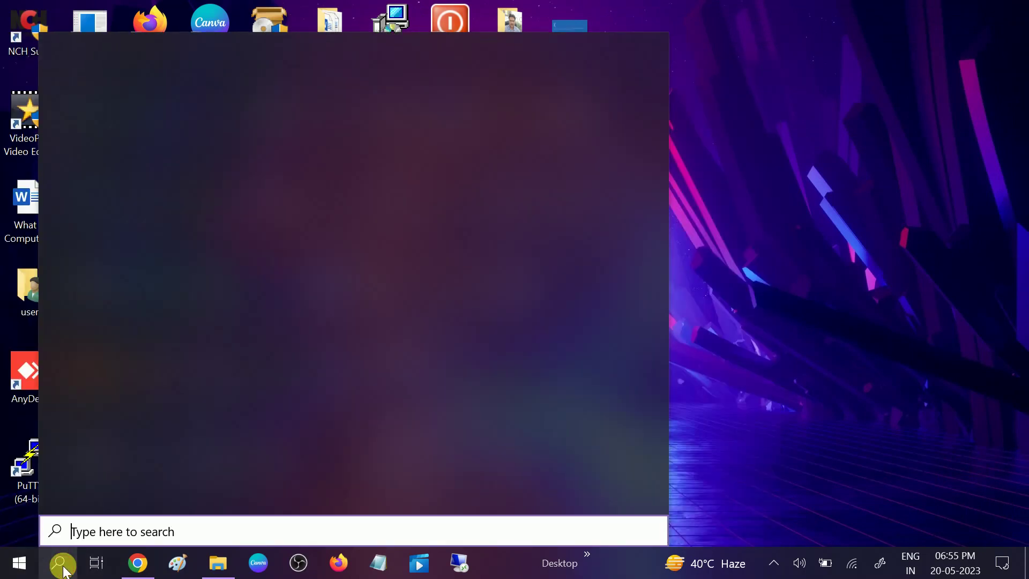
type("trobl")
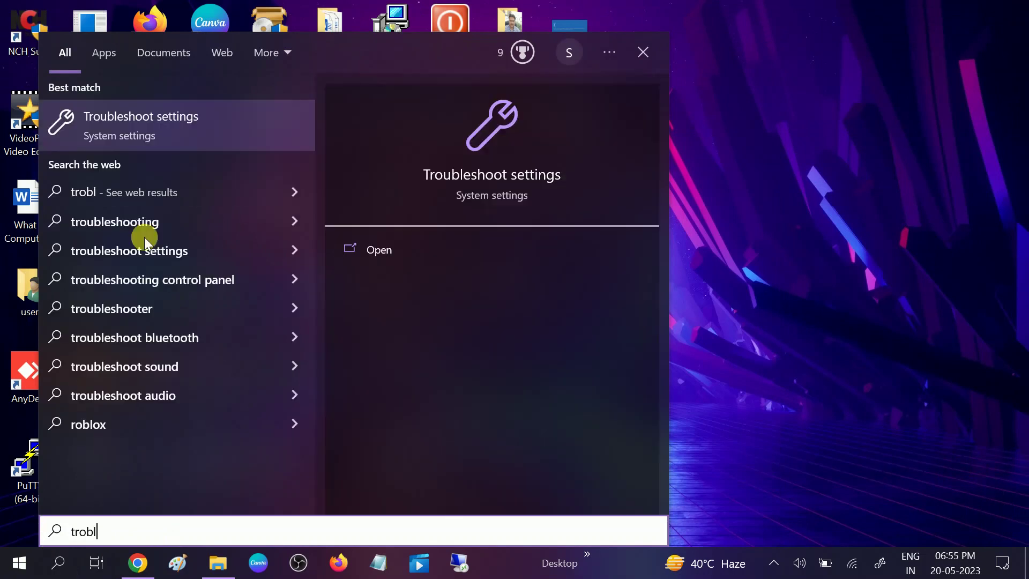
left_click(157, 127)
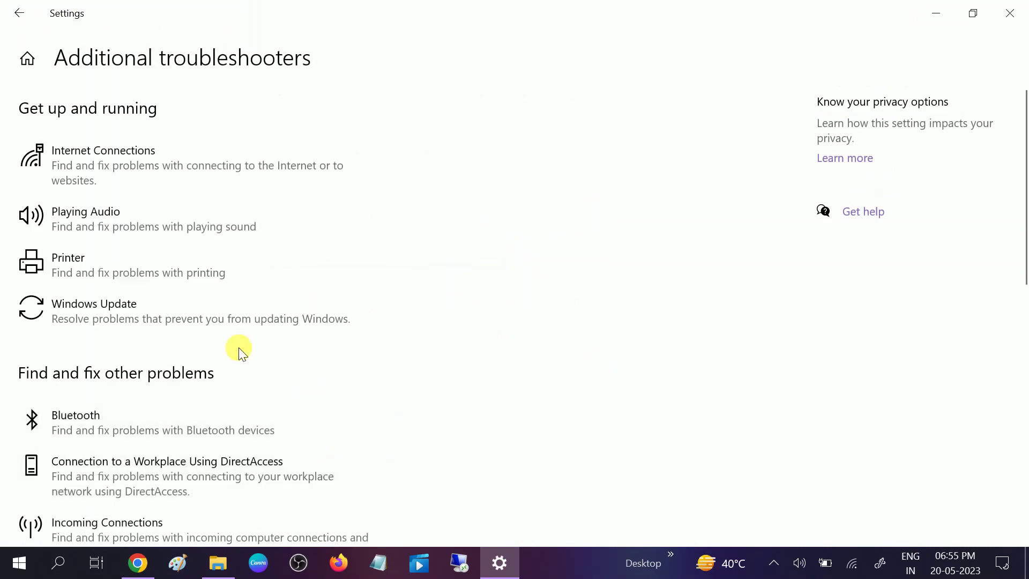
left_click(168, 308)
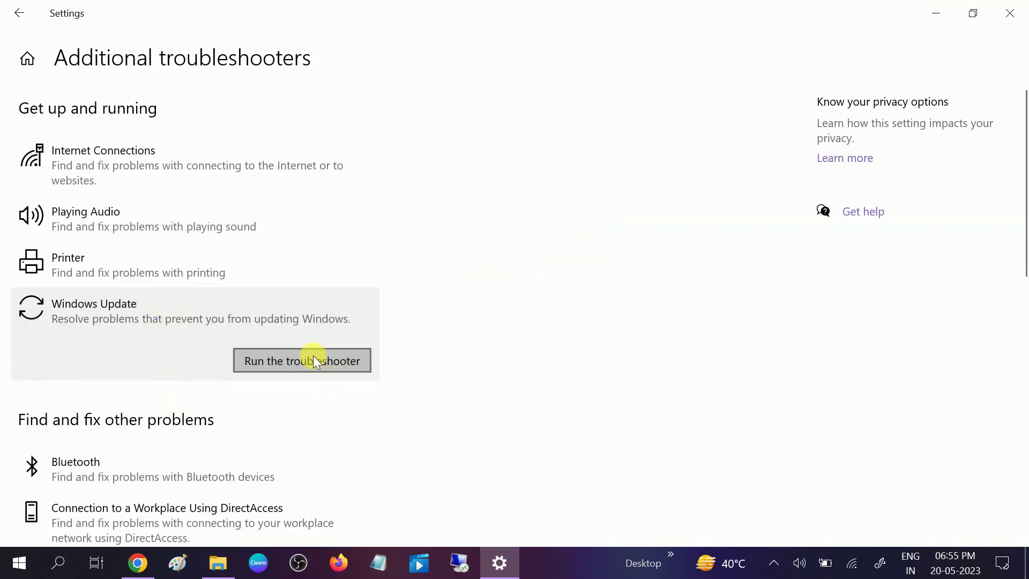
left_click(308, 358)
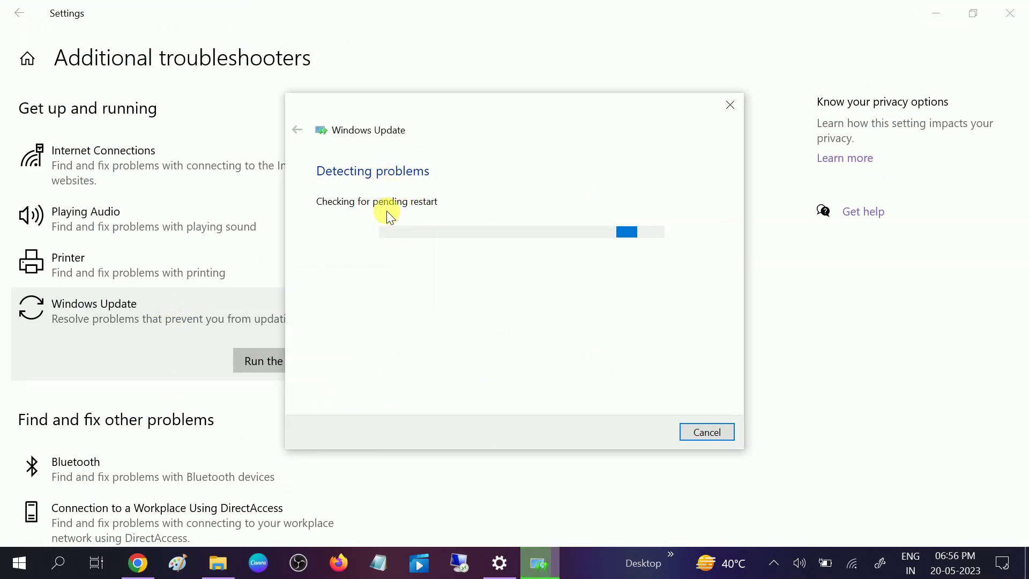
- Cancel the troubleshooter scan and close Settings, back to the desktop
left_click(706, 433)
left_click(1009, 13)
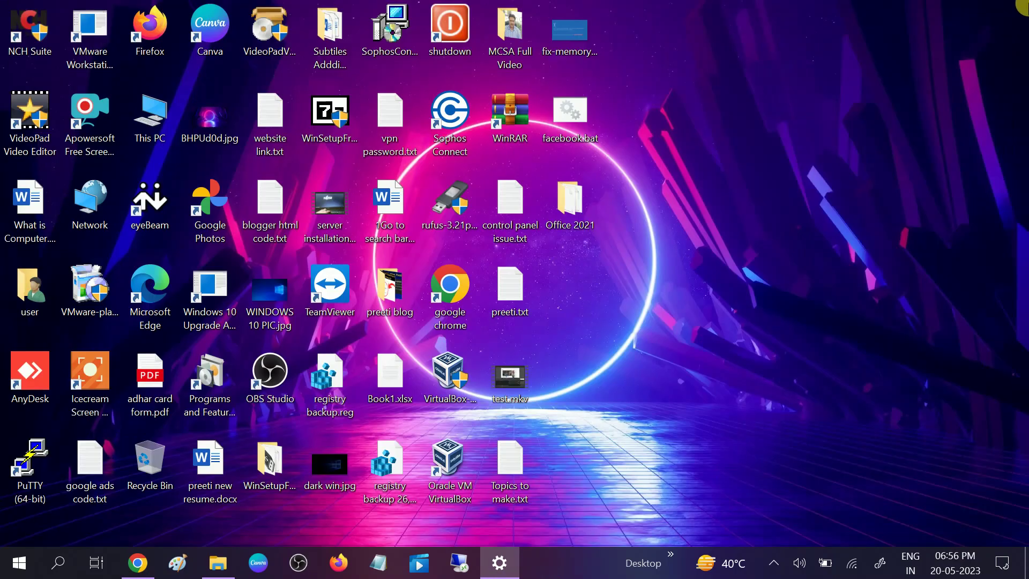
right_click(508, 559)
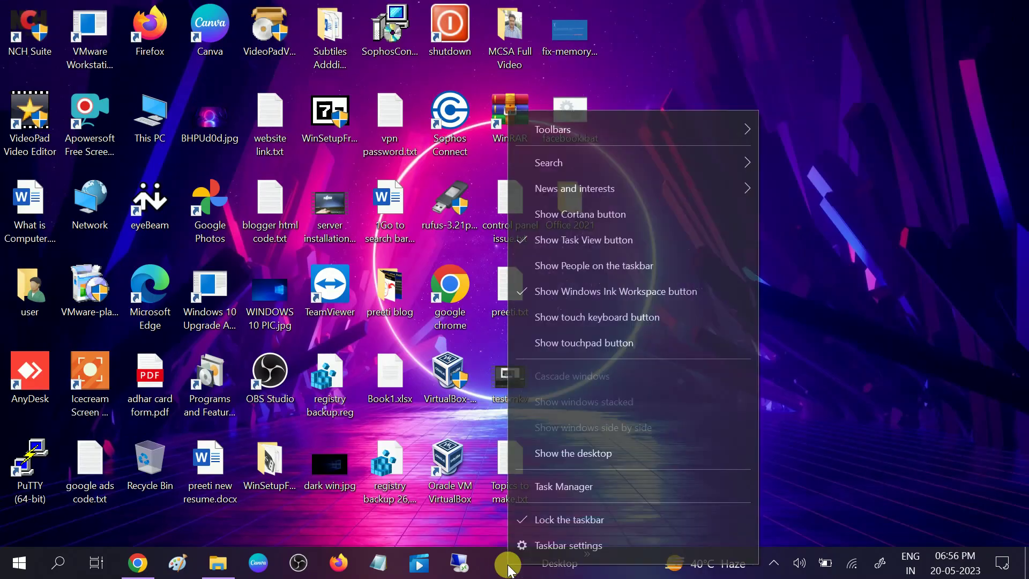
- In Task Manager's maximized Startup list, re-enable then disable Microsoft Teams so it stays off
left_click(565, 489)
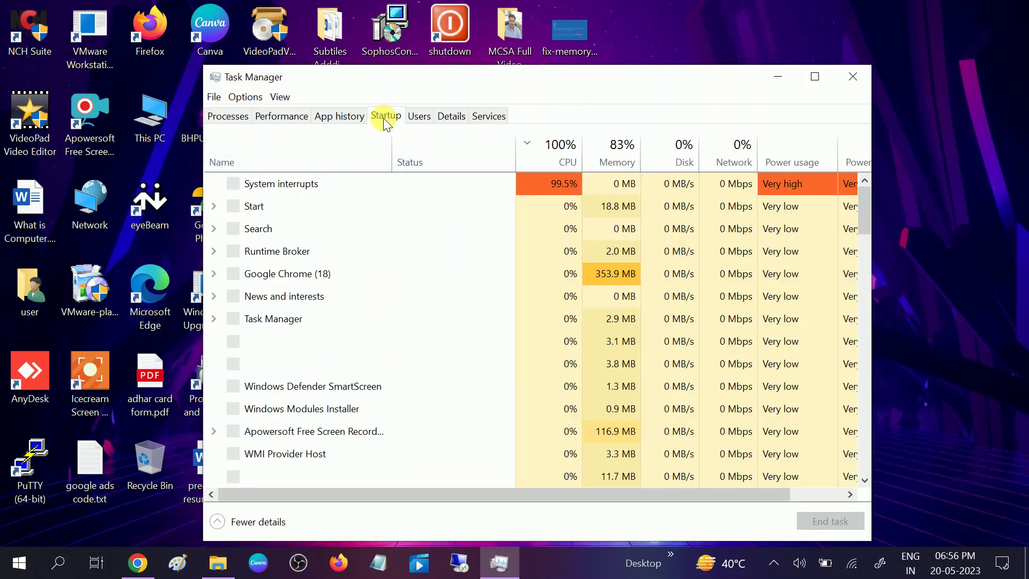
left_click(384, 118)
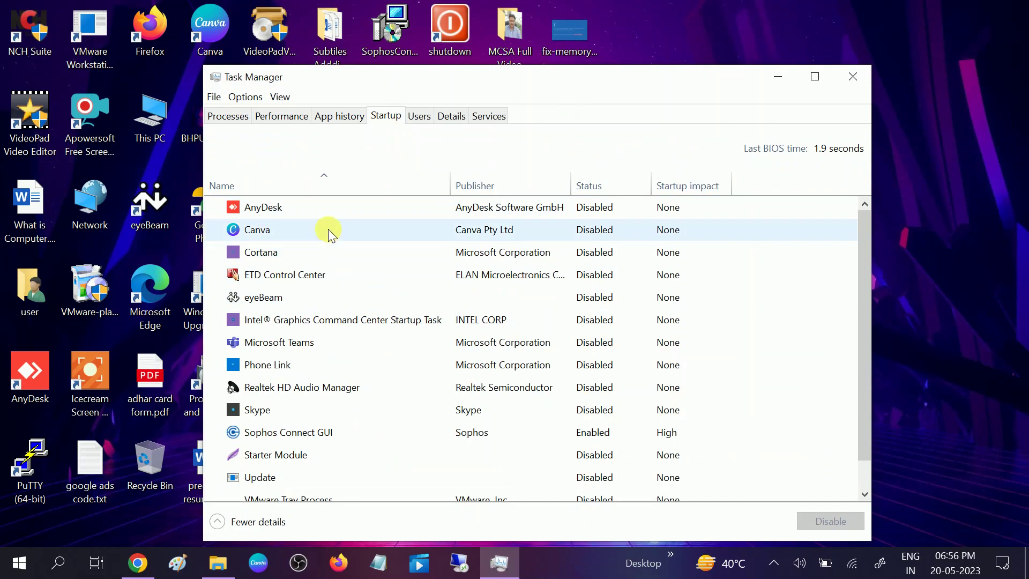
left_click(821, 76)
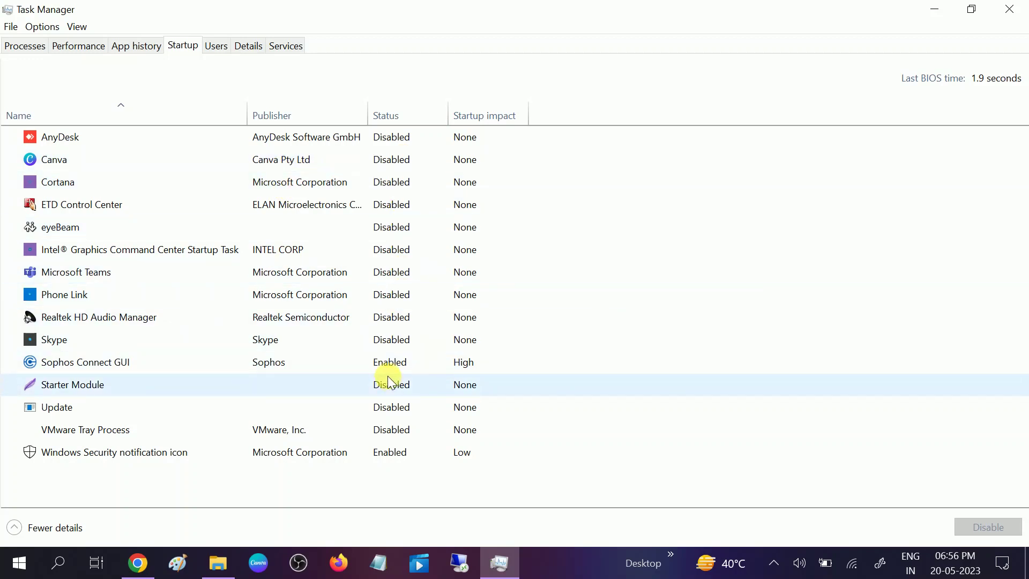
left_click(156, 454)
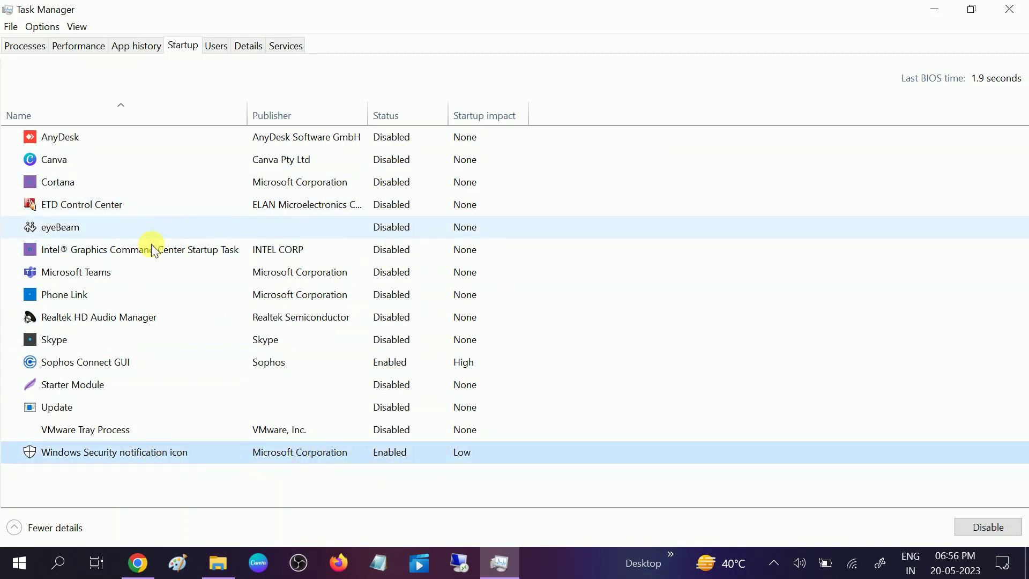
right_click(101, 276)
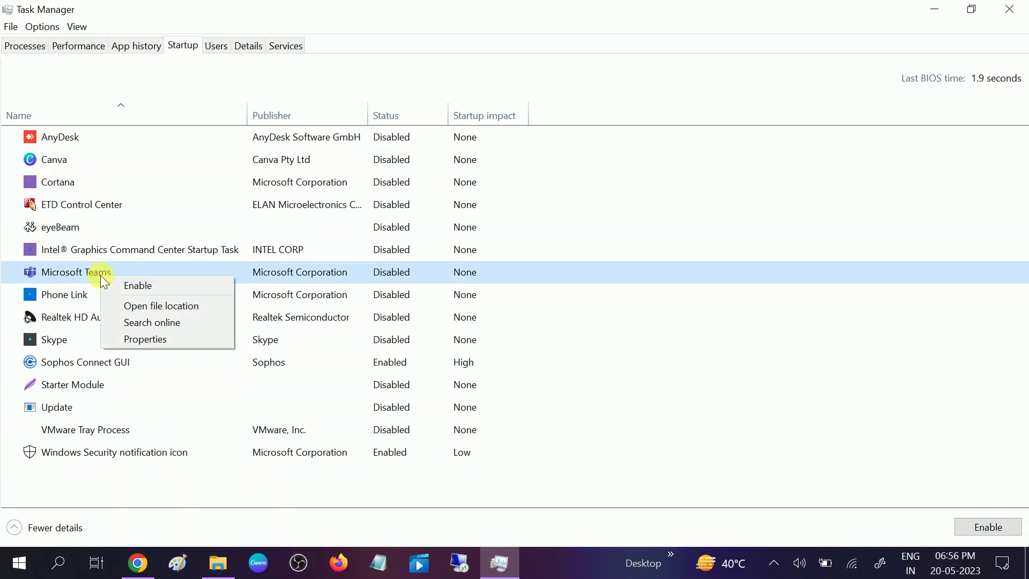
left_click(129, 286)
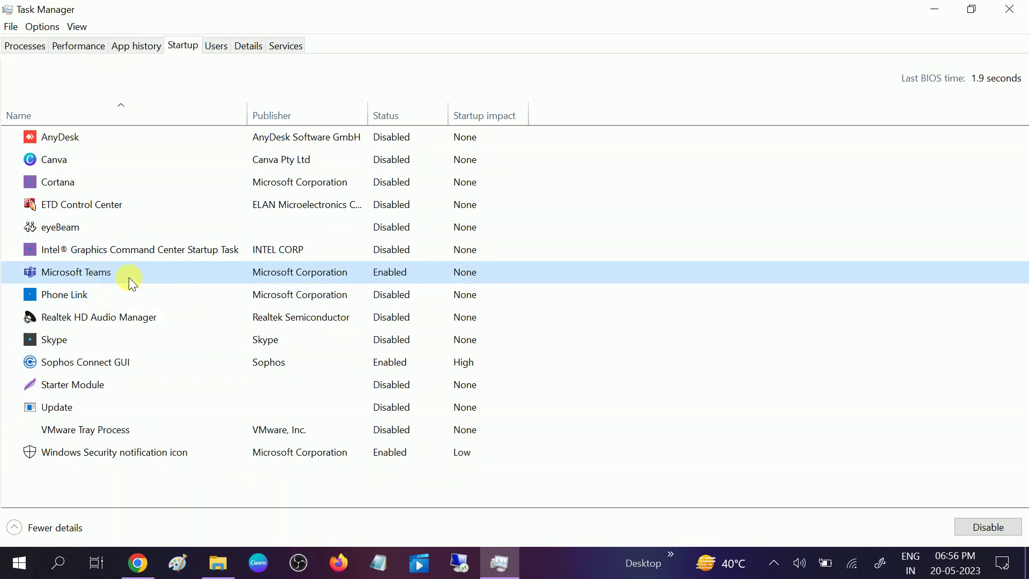
right_click(127, 274)
left_click(165, 283)
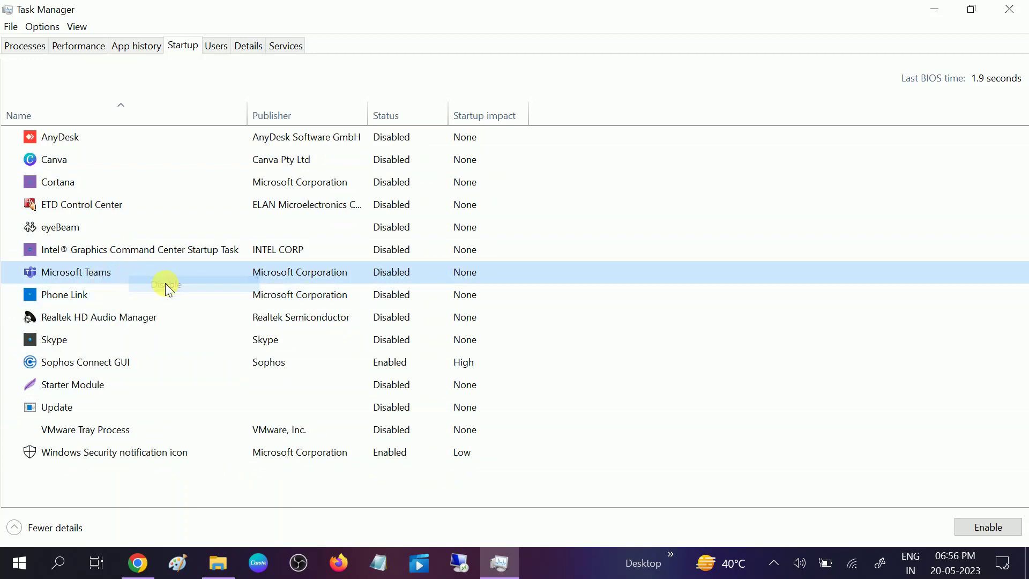
- Toggle Cortana's startup entry so it ends disabled, then close Task Manager
left_click(77, 184)
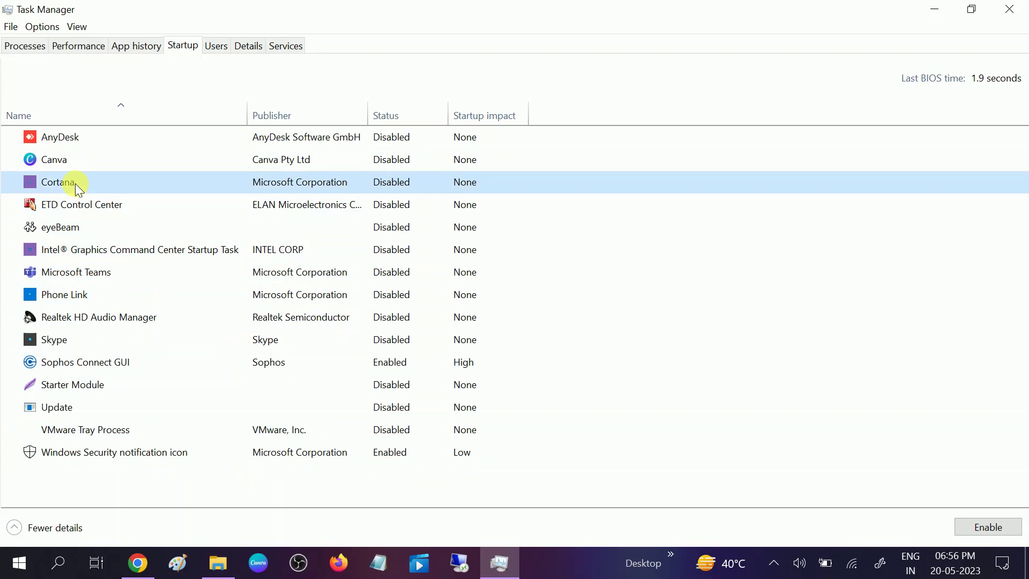
right_click(76, 186)
left_click(101, 192)
right_click(117, 182)
left_click(146, 191)
left_click(1014, 9)
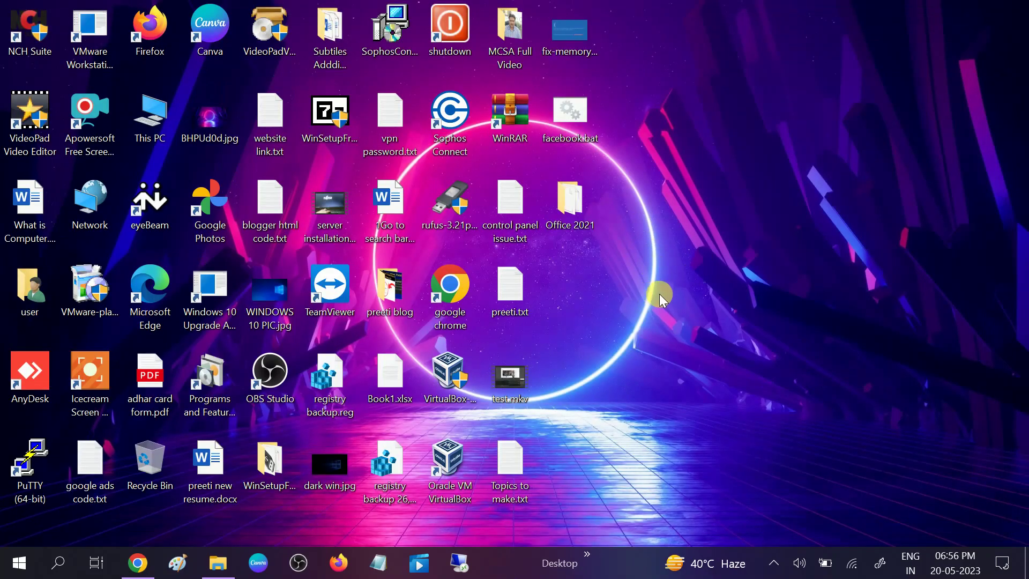
left_click(15, 563)
left_click(25, 535)
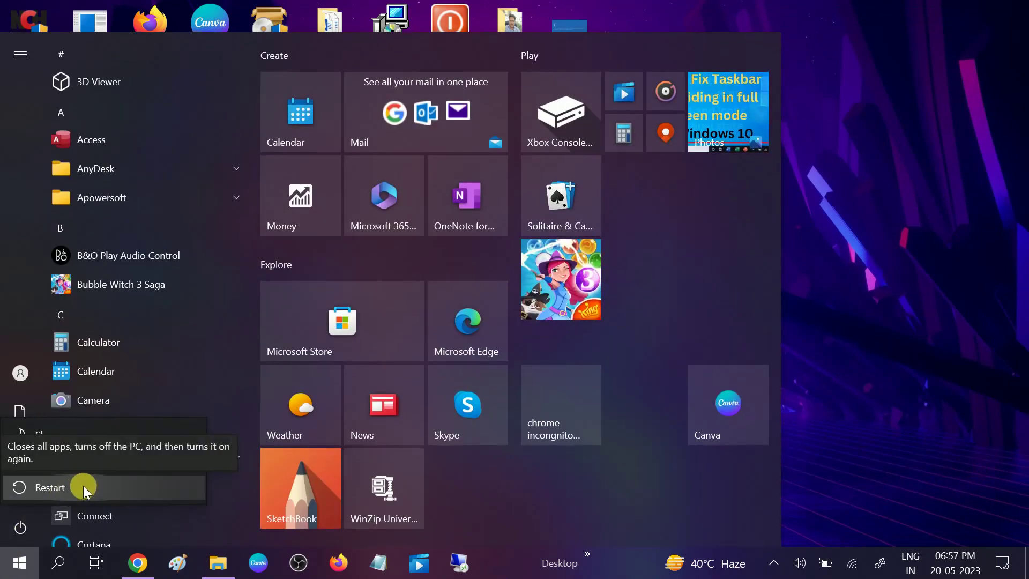
left_click(895, 208)
left_click(895, 208)
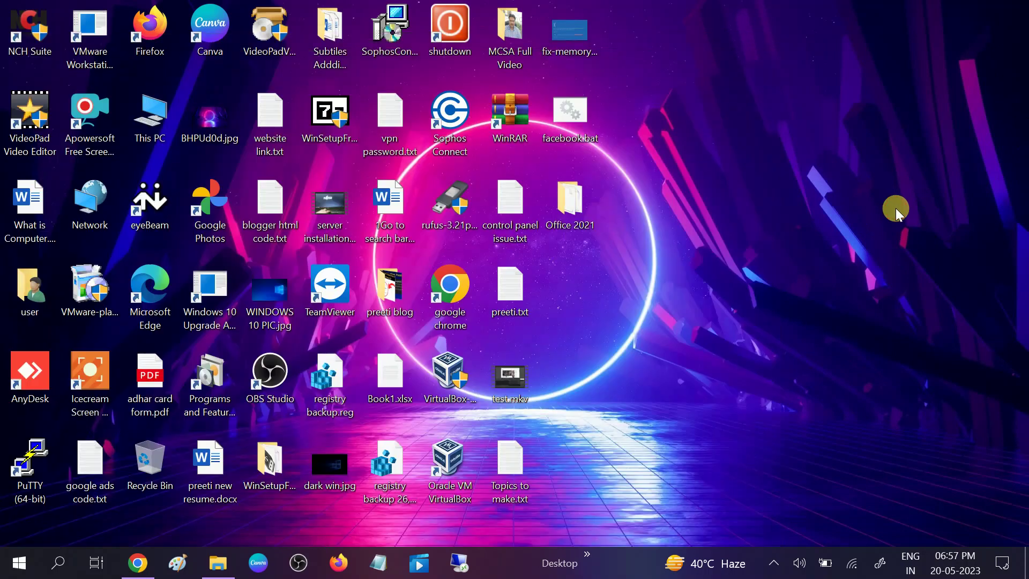